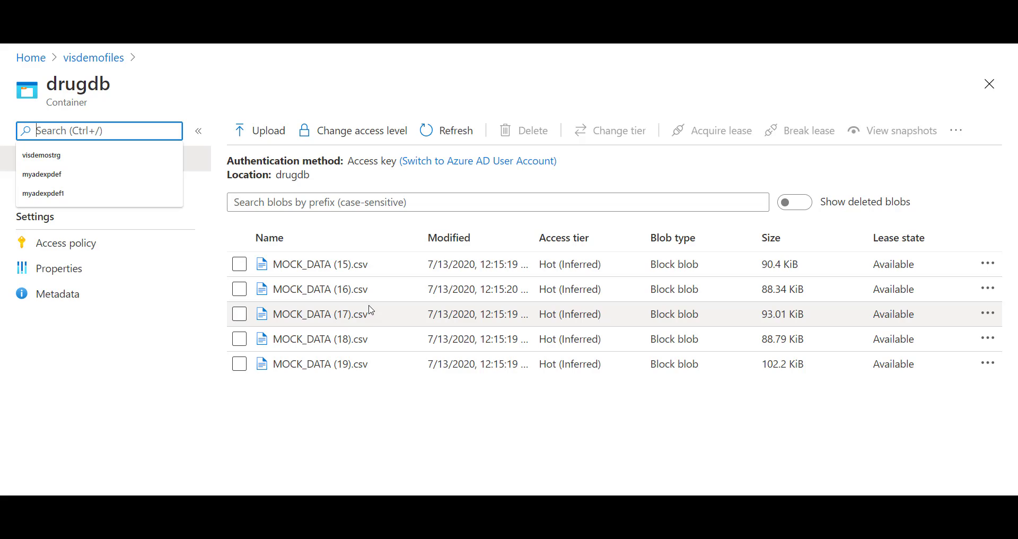
# Step: Search the portal for "azure data", open Azure Data Explorer Clusters and start creating a new cluster
pyautogui.click(48, 64)
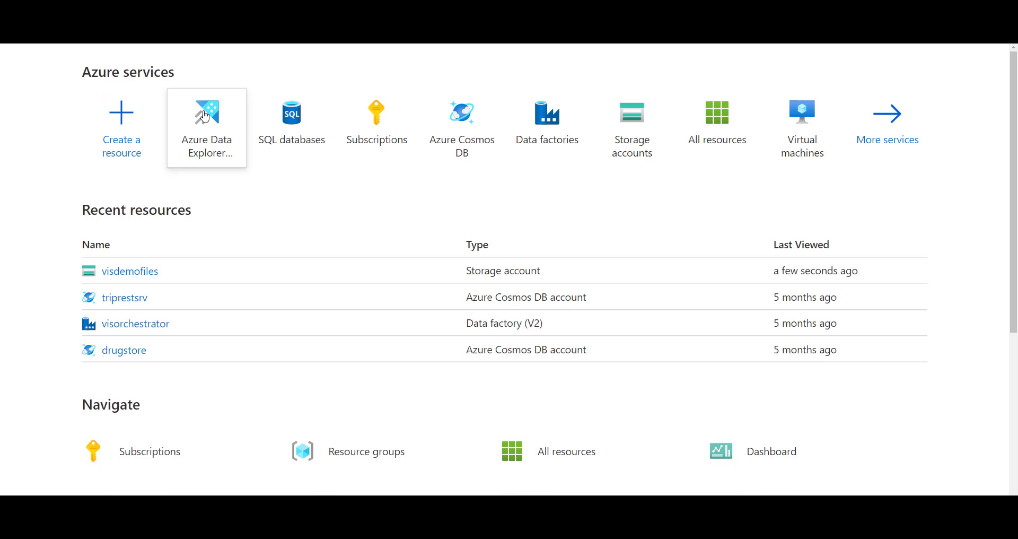
pyautogui.hotkey('g', '/')
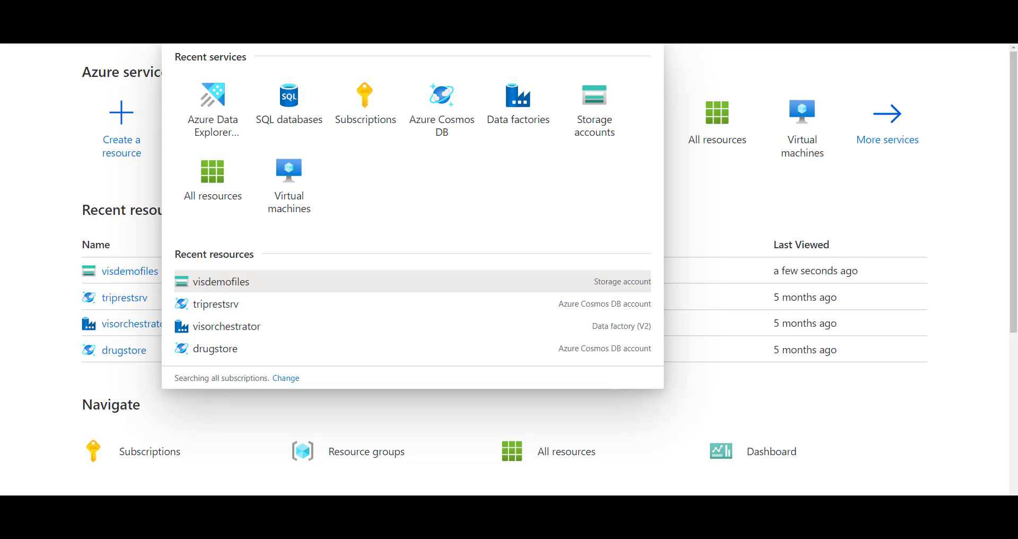
pyautogui.write('azure data')
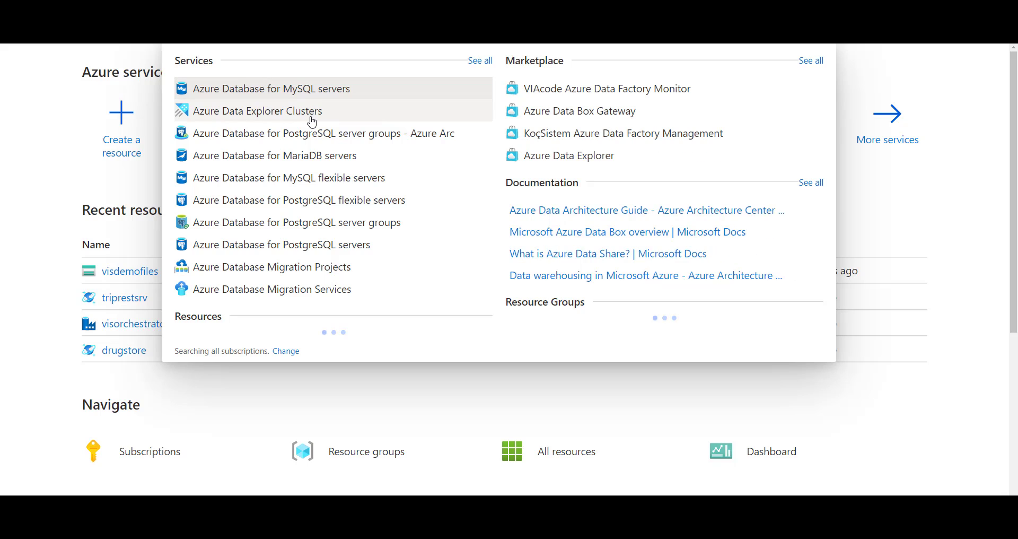
pyautogui.click(312, 120)
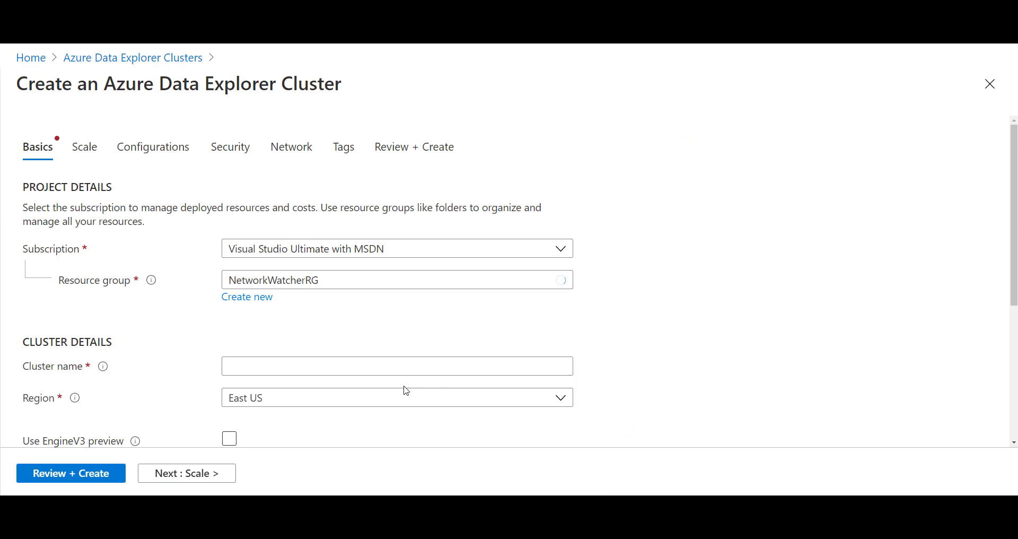
# Step: Name the new cluster trainingdemoadecluster
pyautogui.click(398, 367)
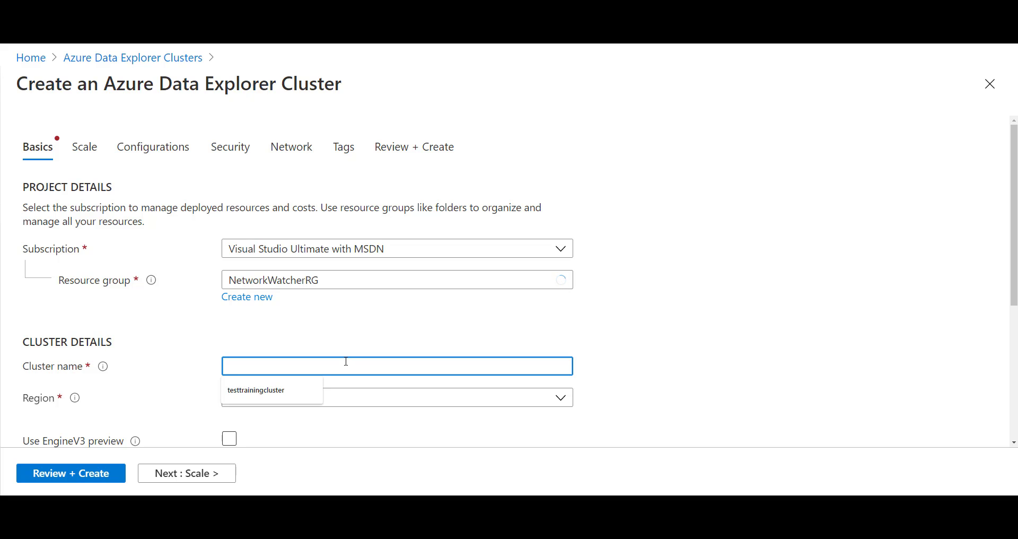
pyautogui.write('training')
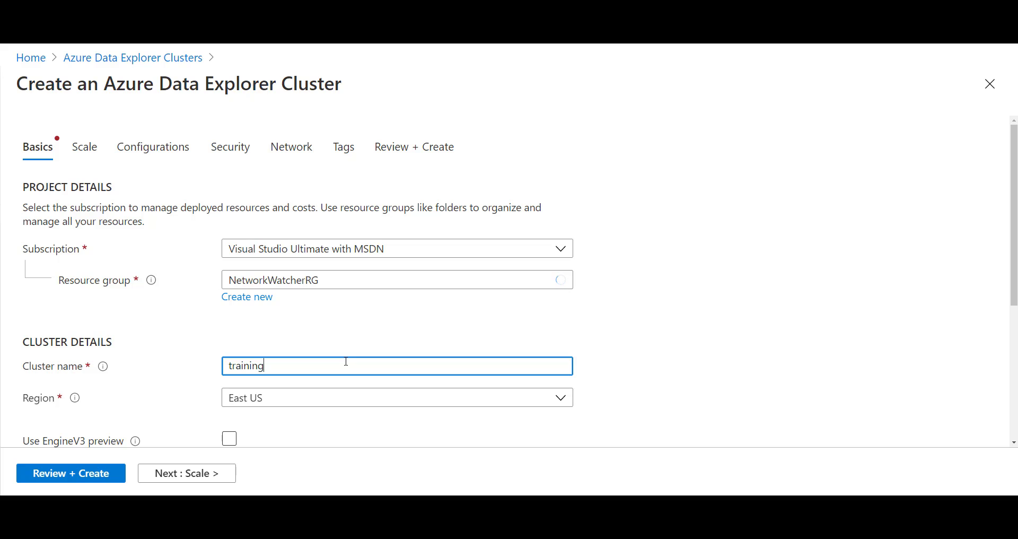
pyautogui.write('demoadeclut')
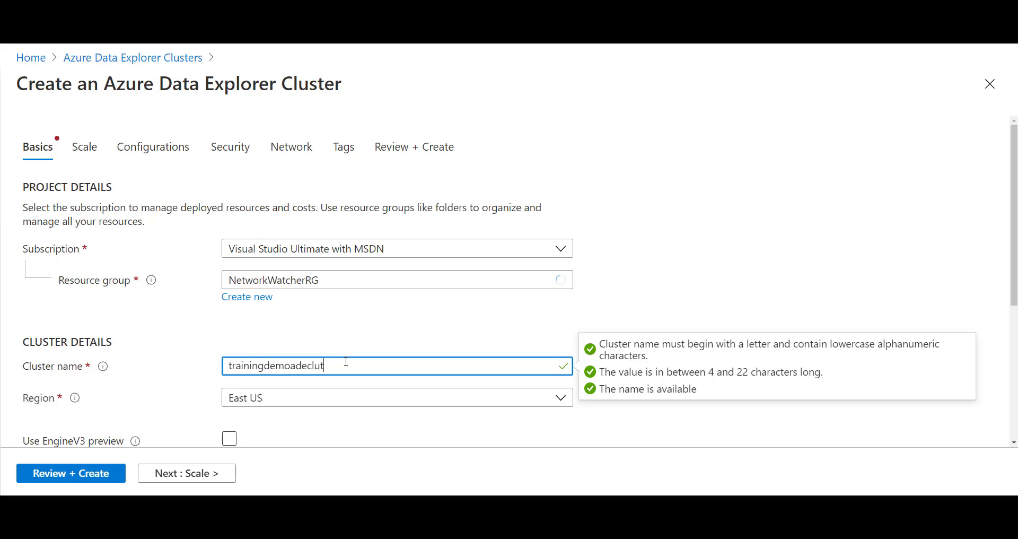
pyautogui.write('er')
pyautogui.write('s')
# Step: Choose the Dev/test workload with the Dev(No SLA)_Standard_E2a_v4 compute specification, review the configuration and create the cluster
pyautogui.moveTo(1013, 228); pyautogui.dragTo(1015, 325)
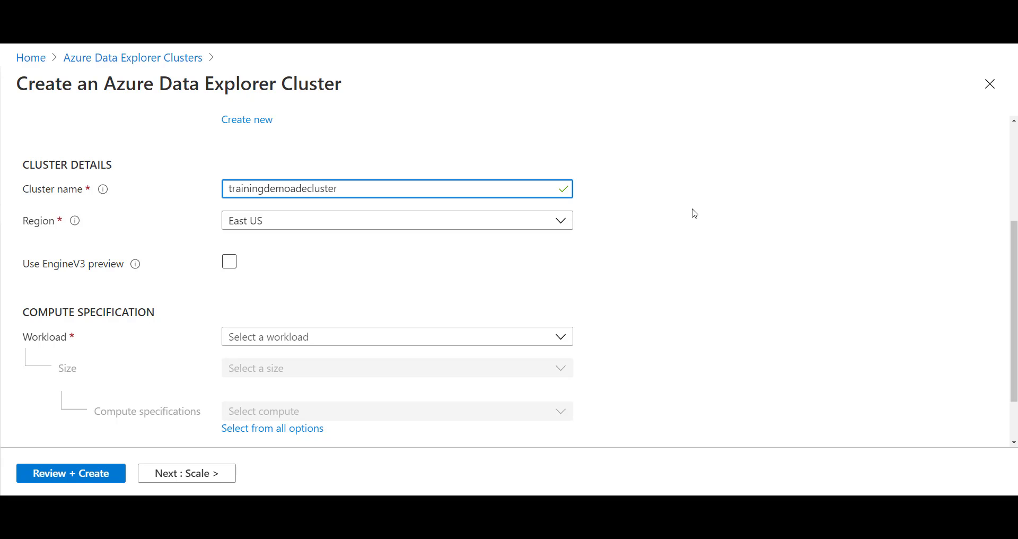
pyautogui.click(449, 348)
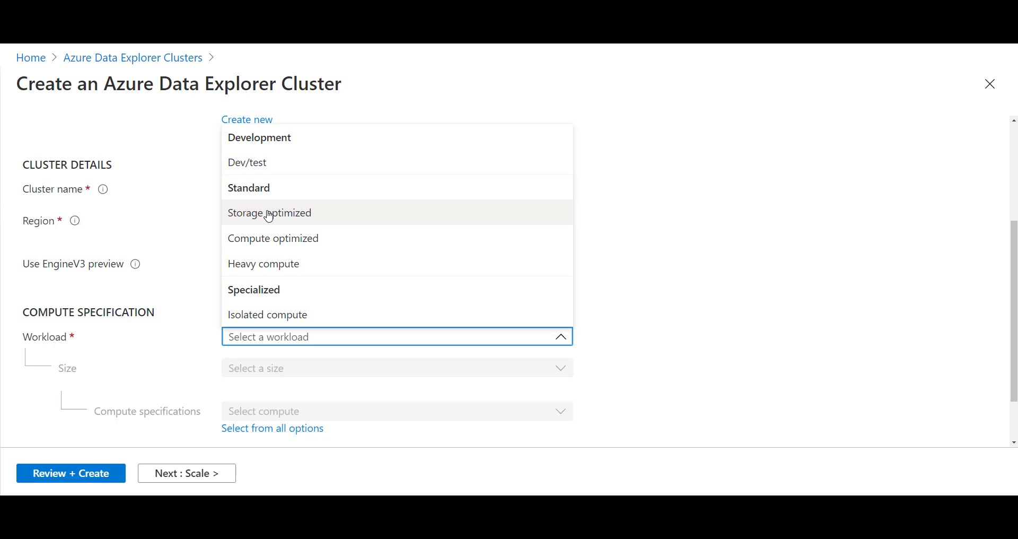
pyautogui.click(265, 167)
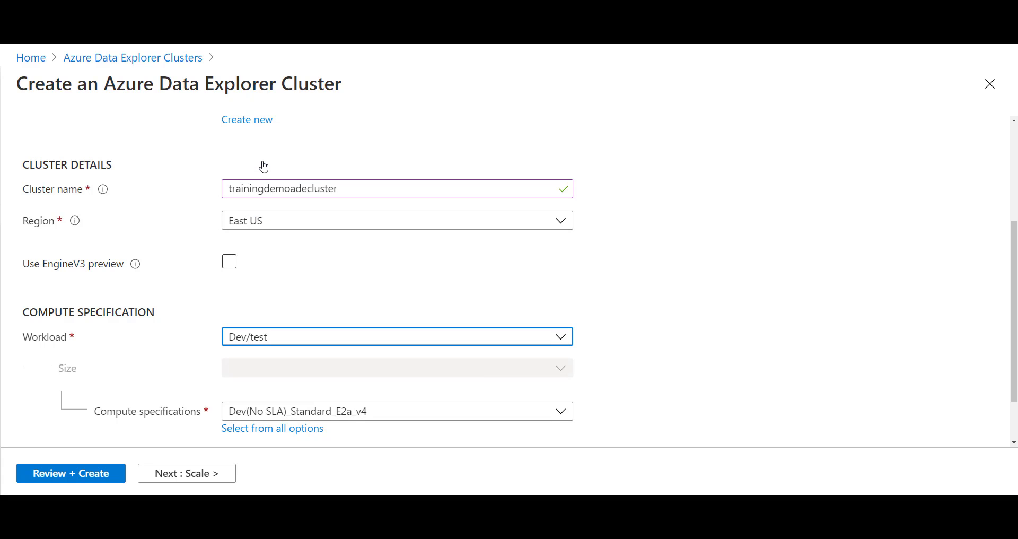
pyautogui.click(300, 417)
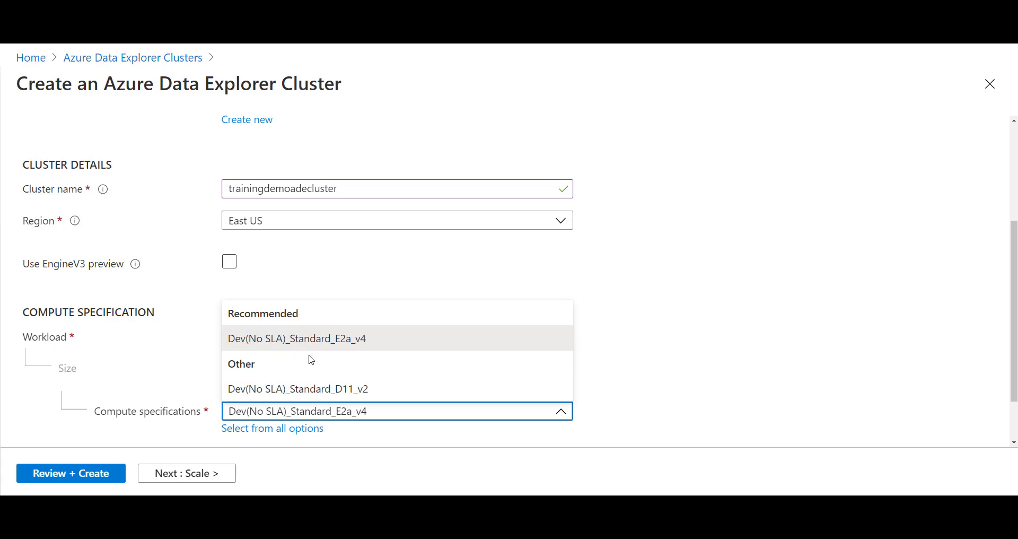
pyautogui.click(619, 380)
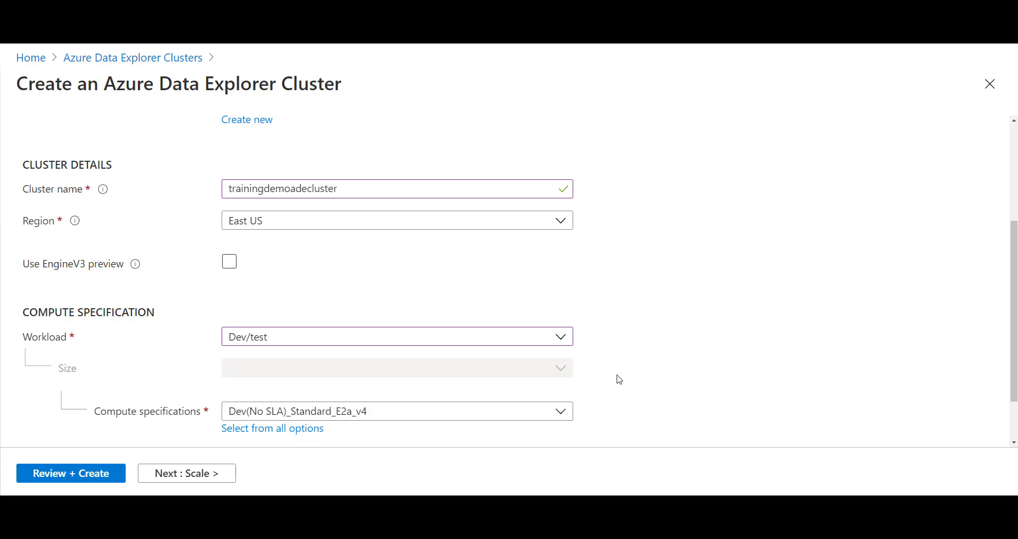
pyautogui.click(87, 476)
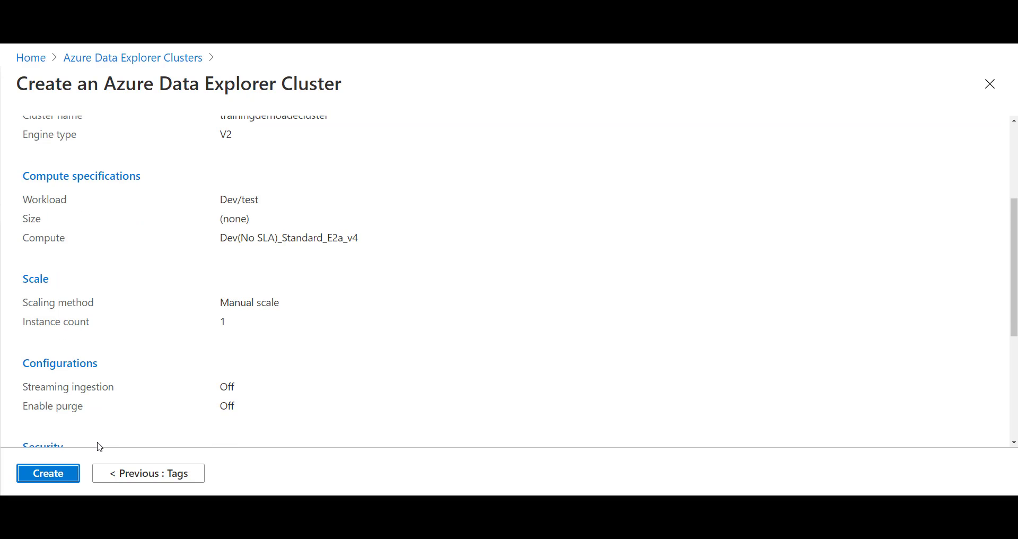
pyautogui.click(65, 478)
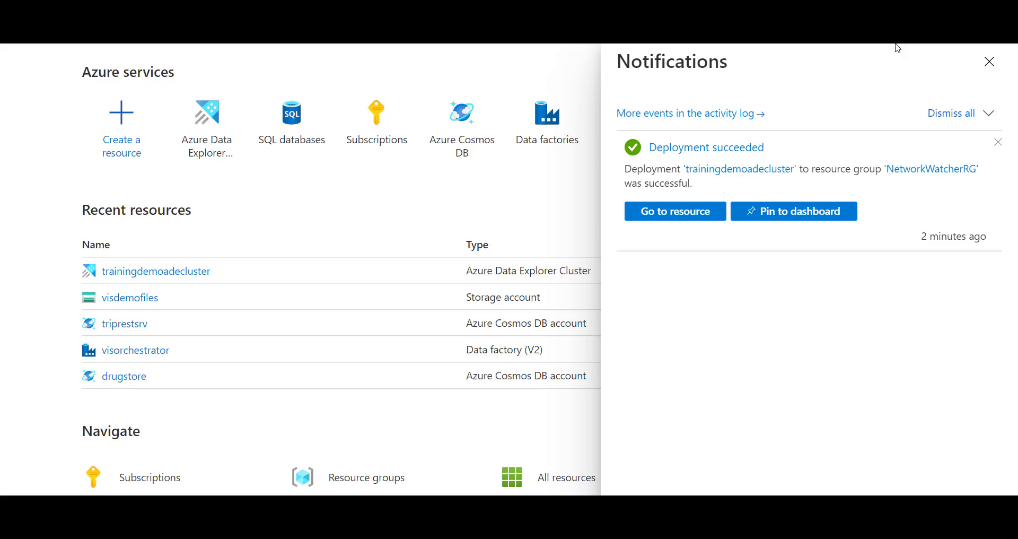
# Step: Open the trainingdemoadecluster resource and create a database named drugdataanalysis with a 3650-day retention period and a 31-day cache period
pyautogui.click(989, 62)
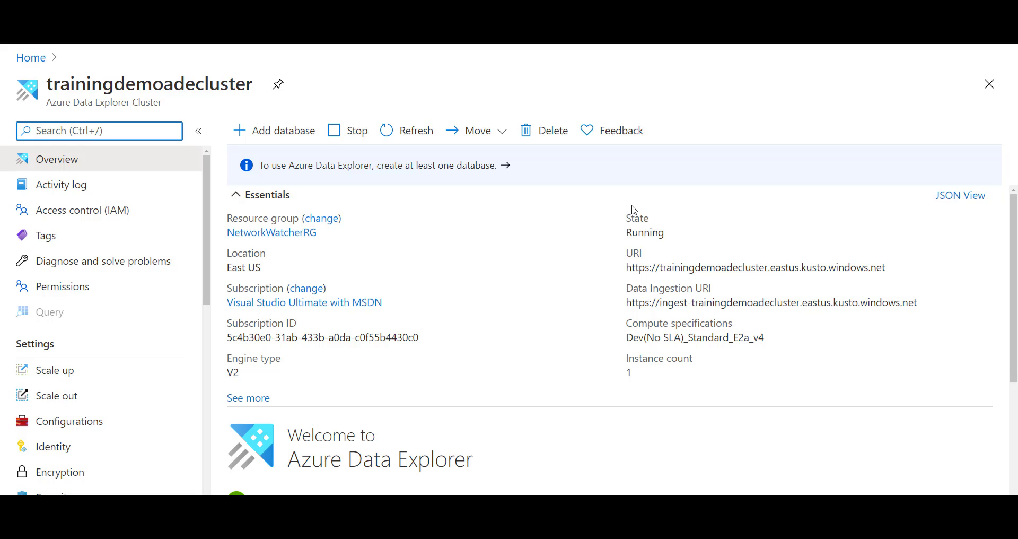
pyautogui.moveTo(1015, 236); pyautogui.dragTo(1016, 322)
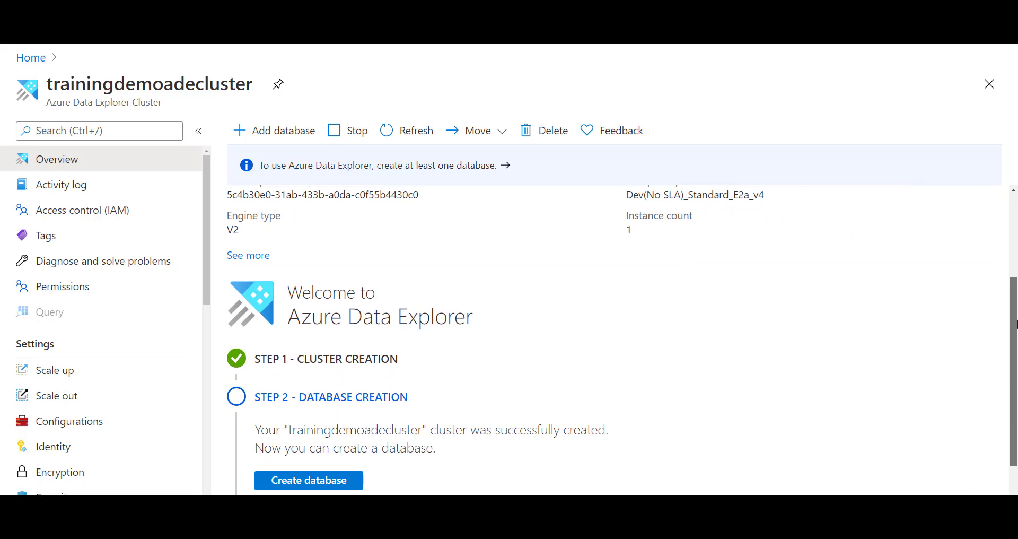
pyautogui.scroll(-1, 1015, 322)
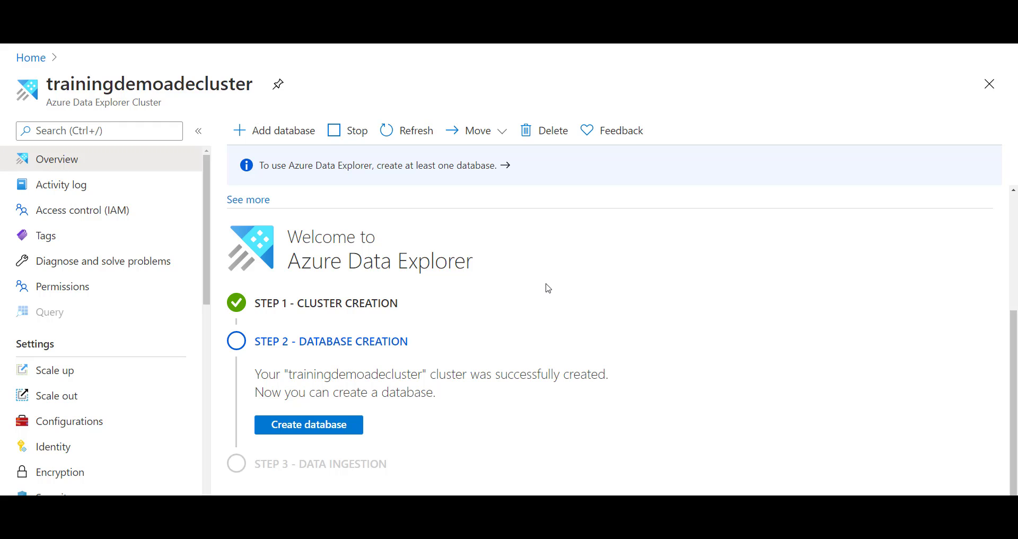
pyautogui.click(305, 430)
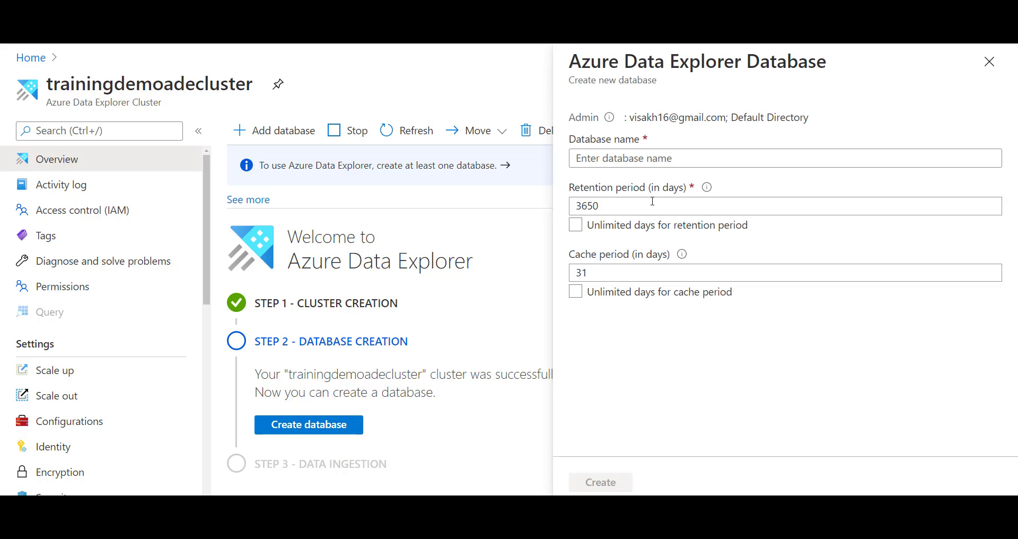
pyautogui.click(651, 158)
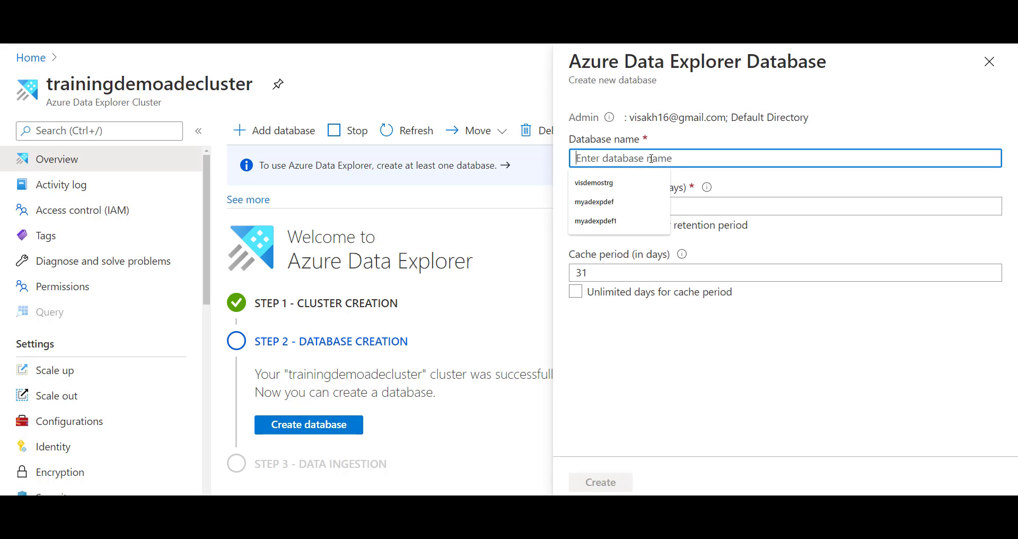
pyautogui.write('drug')
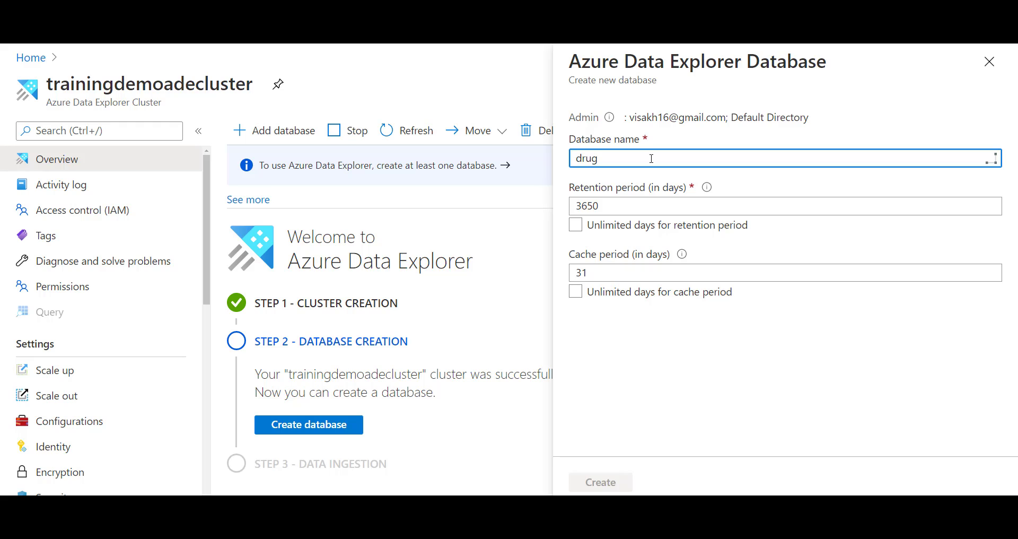
pyautogui.write('data')
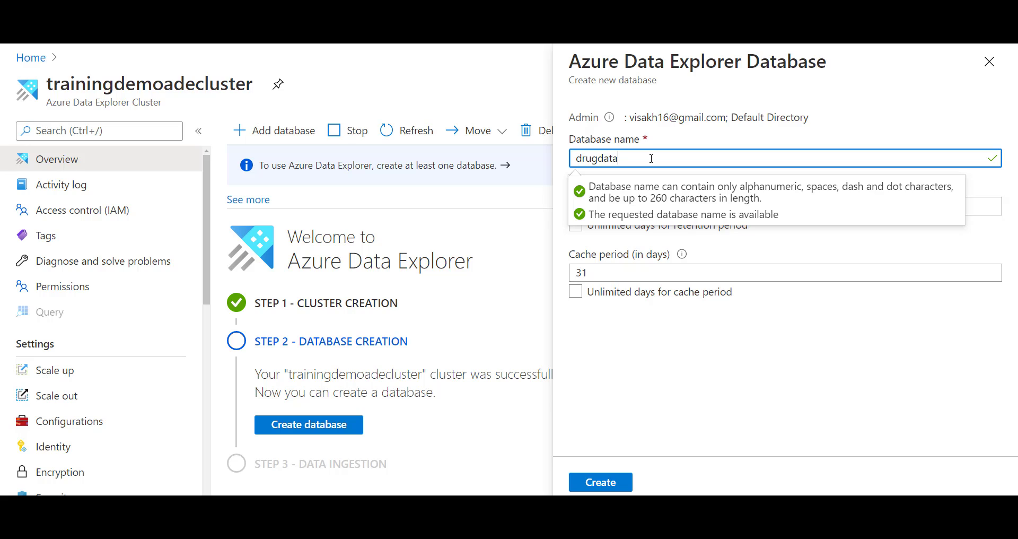
pyautogui.write('analysis')
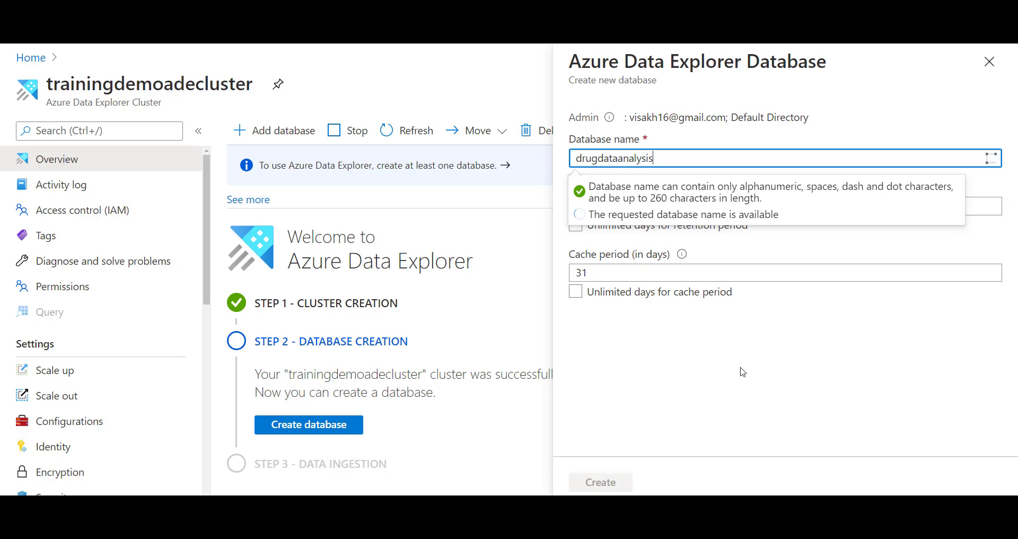
pyautogui.click(743, 372)
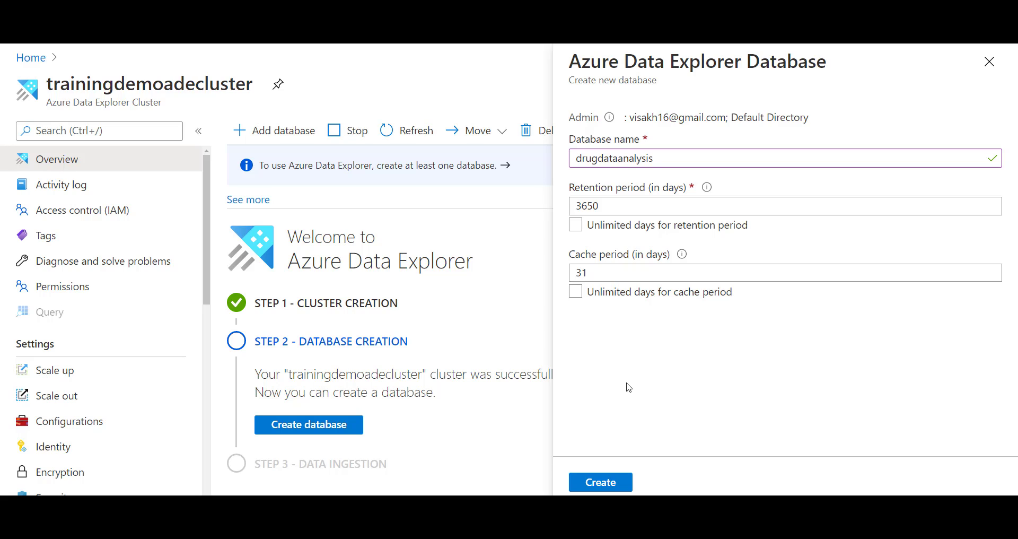
pyautogui.click(589, 480)
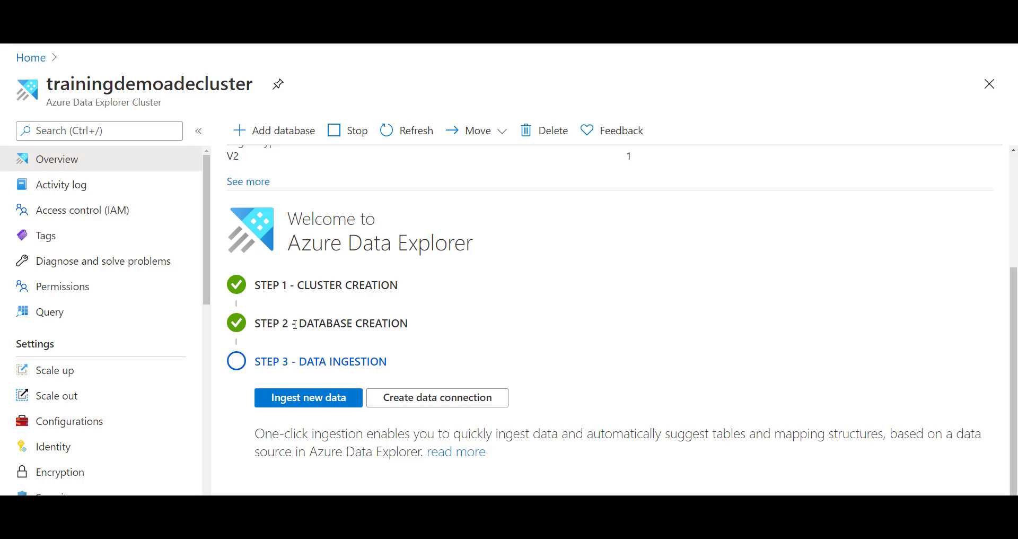
# Step: Start ingesting new data into the drugdataanalysis database, choosing the first listed account for sign-in, and define a new table named drugdetails
pyautogui.click(307, 395)
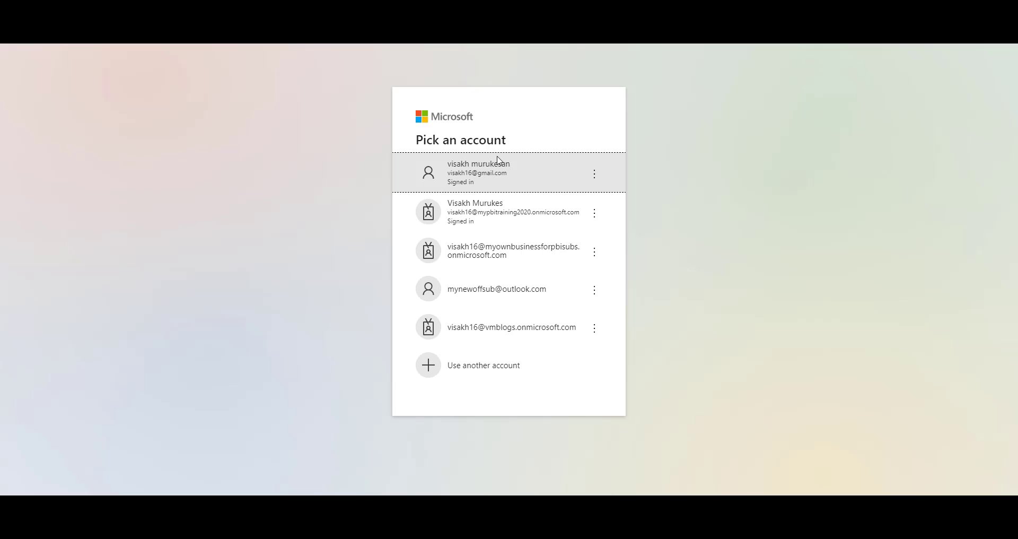
pyautogui.click(498, 160)
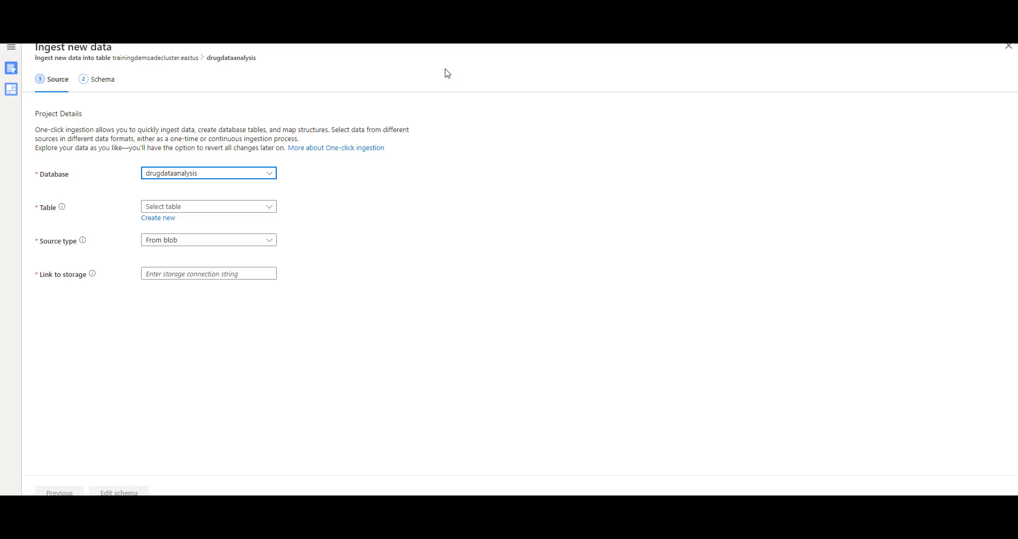
pyautogui.click(272, 87)
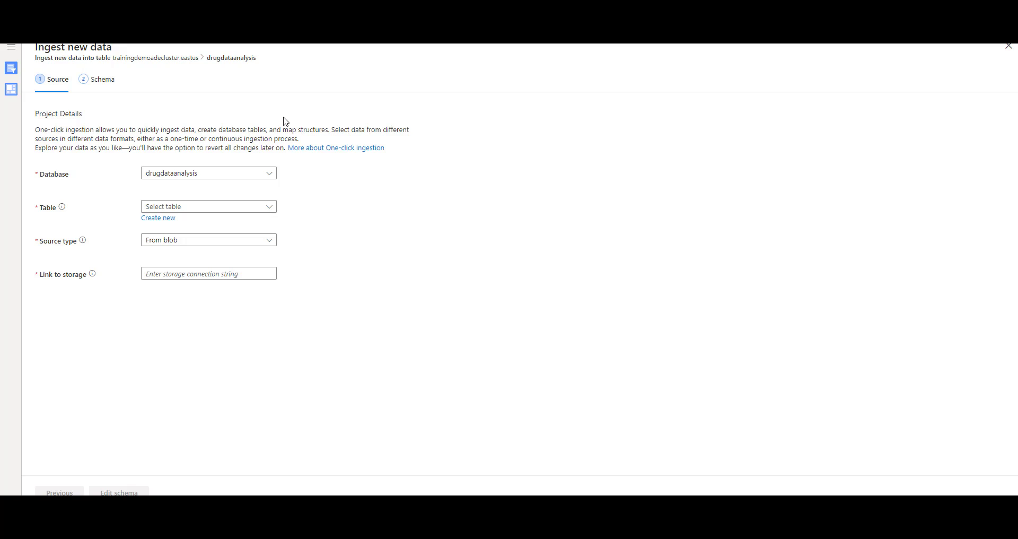
pyautogui.click(165, 222)
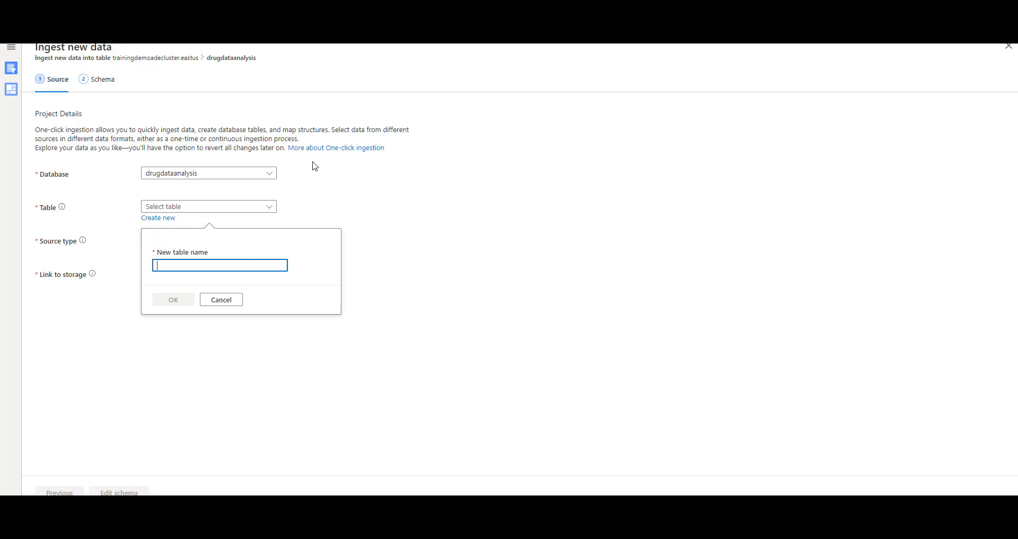
pyautogui.write('drugdetails')
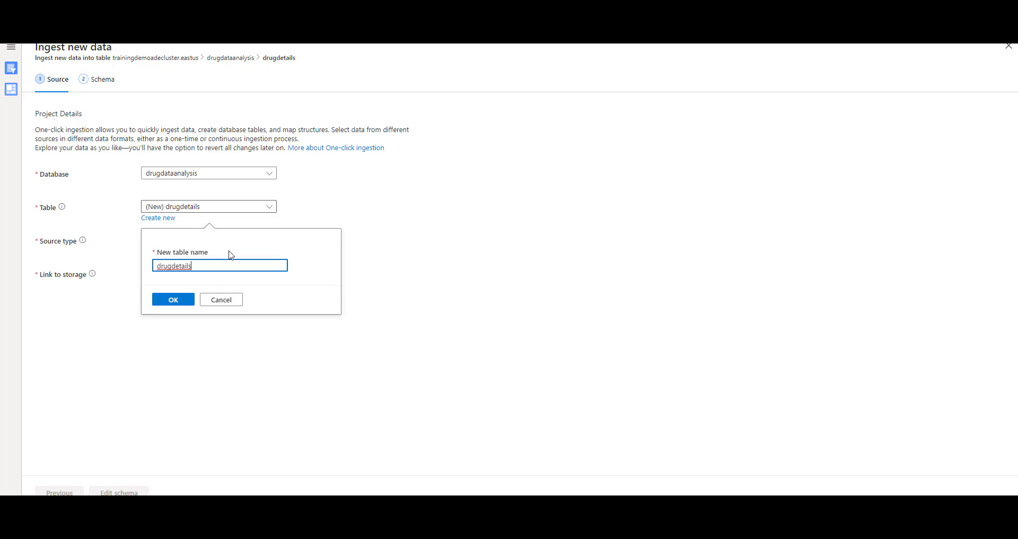
pyautogui.click(187, 299)
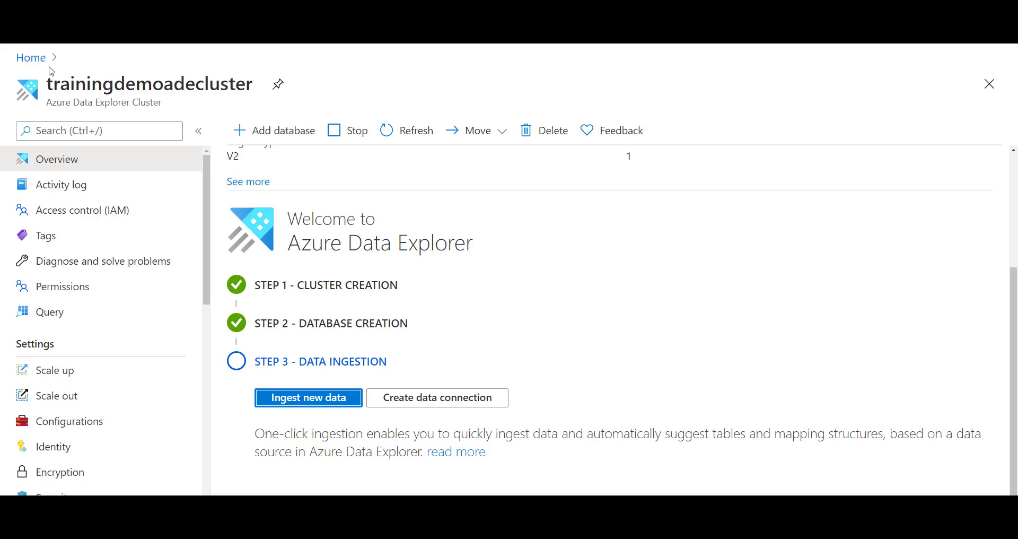
# Step: Return to the portal home and open the drugdb blob container in the visdemofiles storage account
pyautogui.click(35, 60)
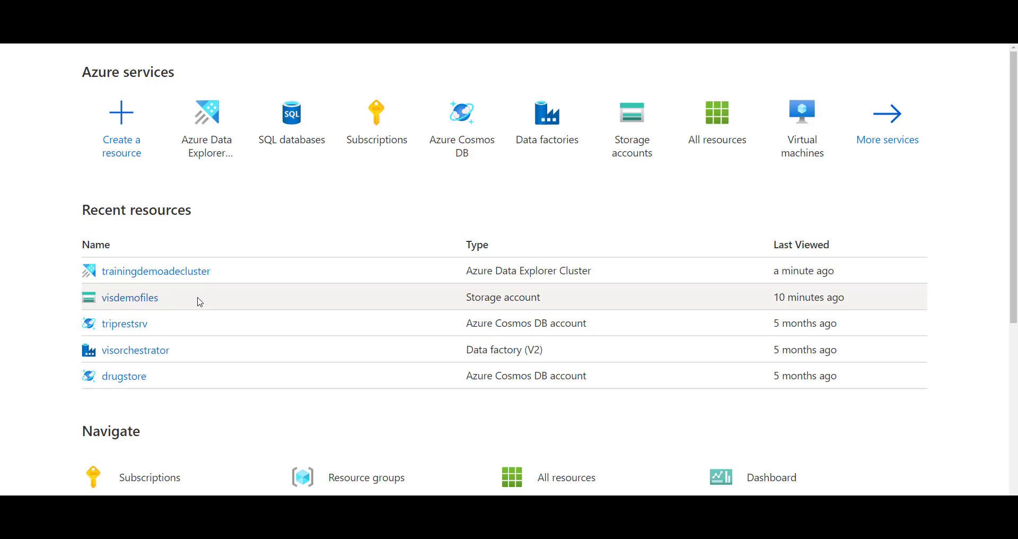
pyautogui.click(137, 303)
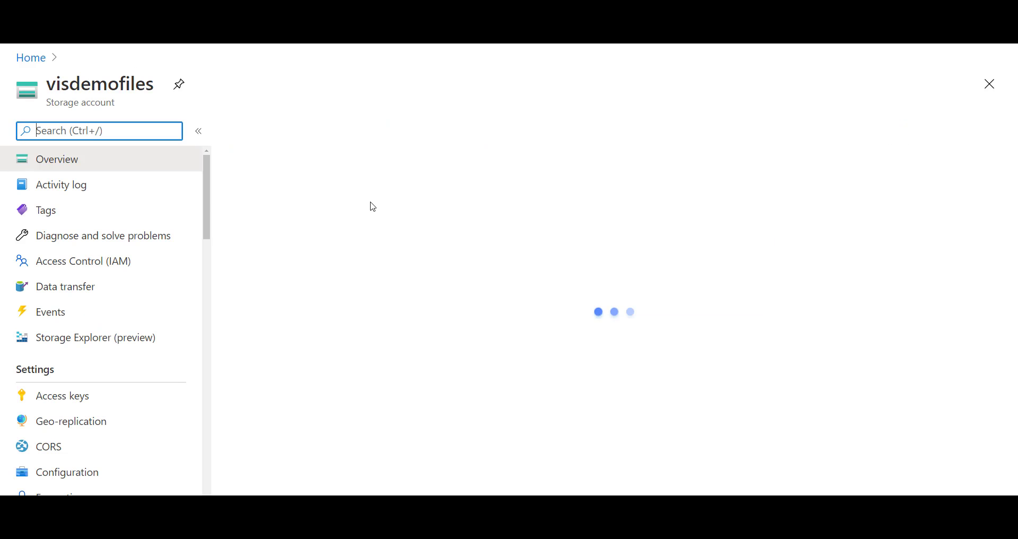
pyautogui.click(321, 491)
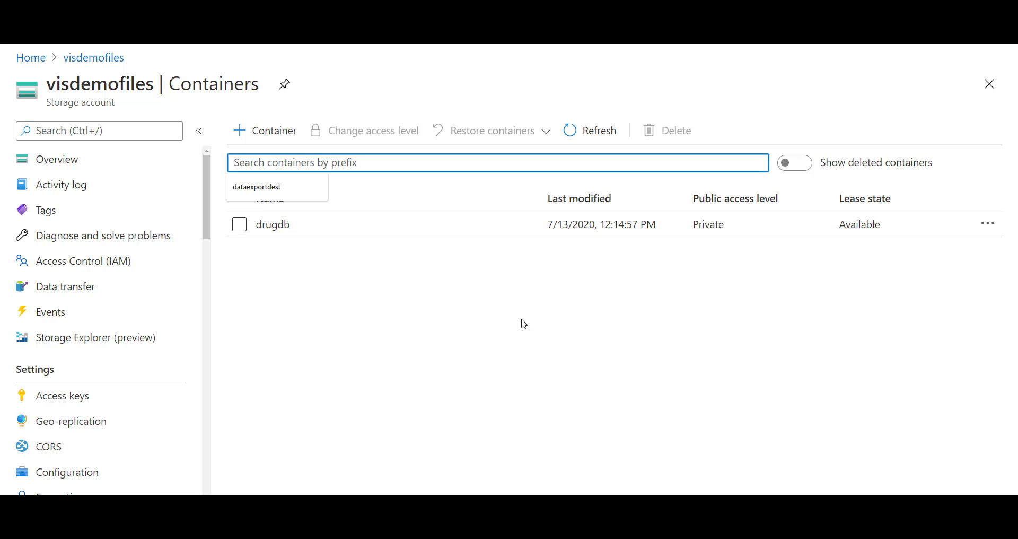
pyautogui.click(318, 235)
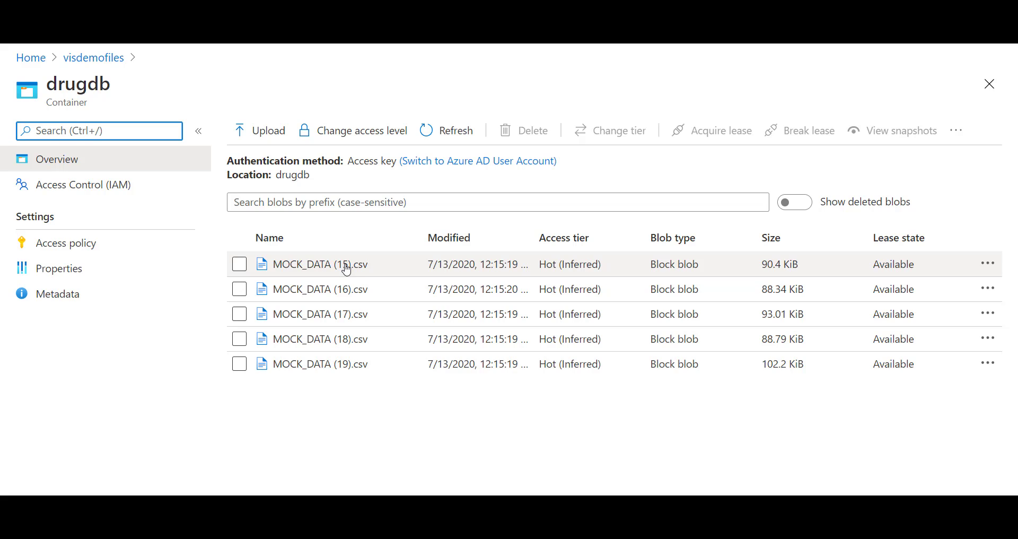
# Step: Generate a SAS token and URL for the MOCK_DATA (15).csv blob with Read permission over HTTPS, and copy the Blob SAS URL
pyautogui.click(989, 265)
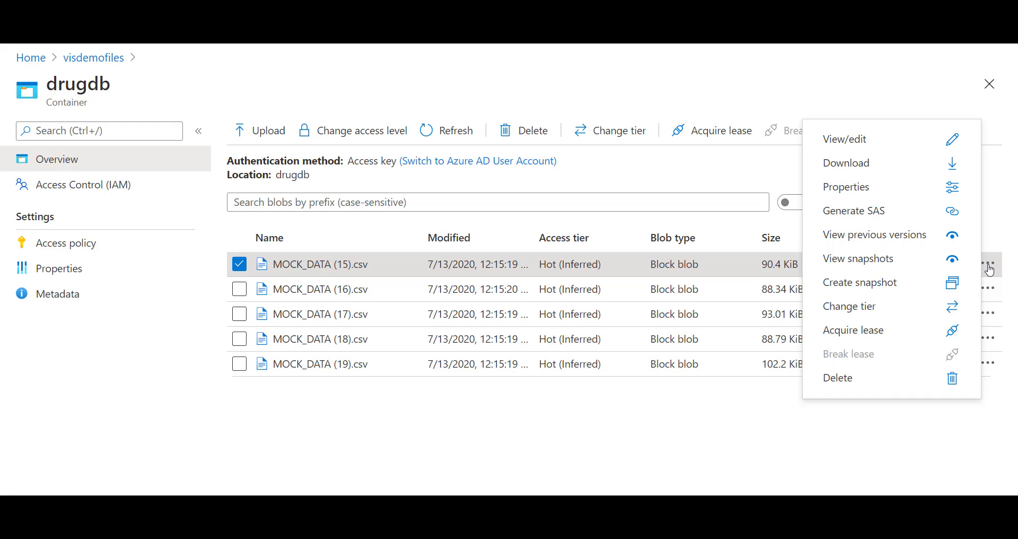
pyautogui.click(865, 220)
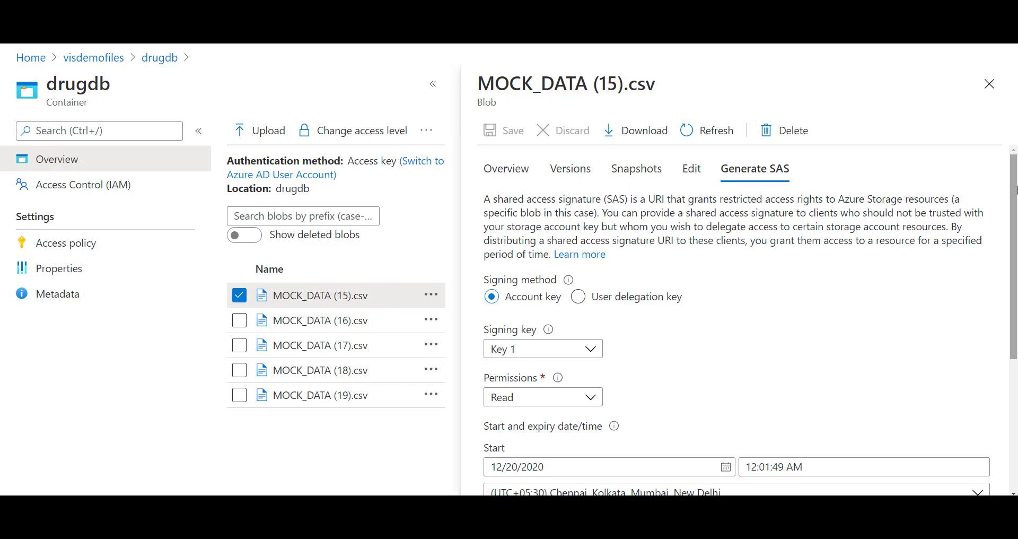
pyautogui.moveTo(1015, 278); pyautogui.dragTo(1016, 406)
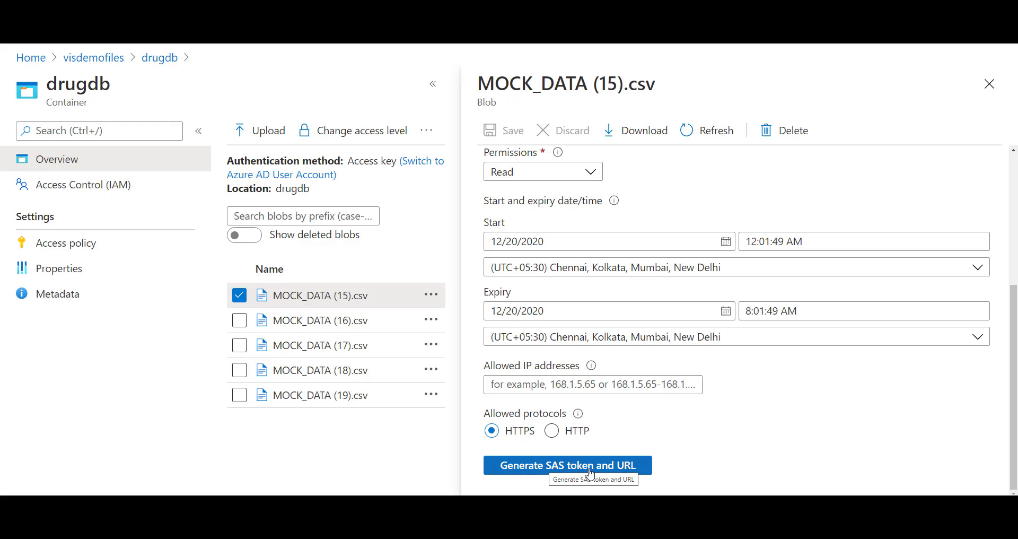
pyautogui.click(621, 476)
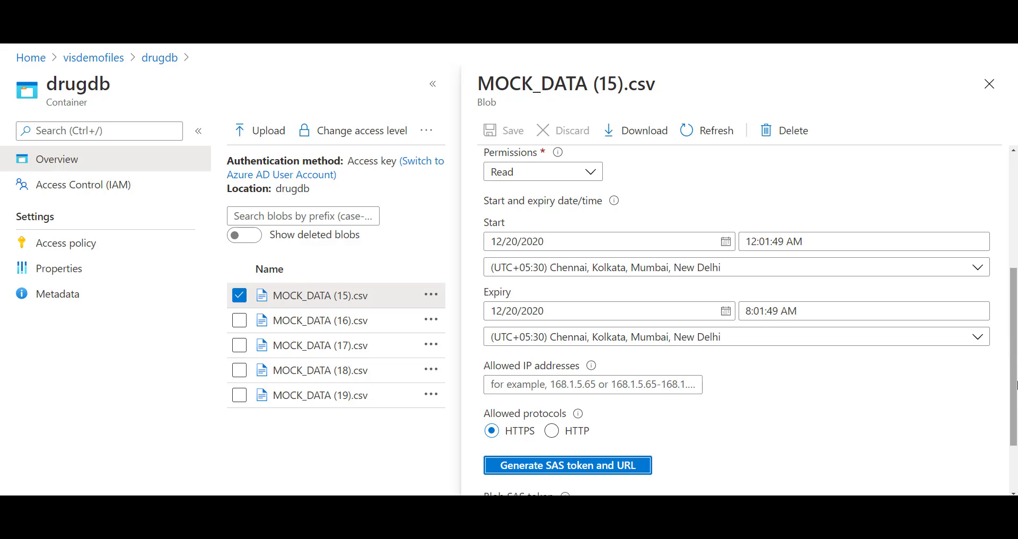
pyautogui.moveTo(1015, 385); pyautogui.dragTo(1016, 436)
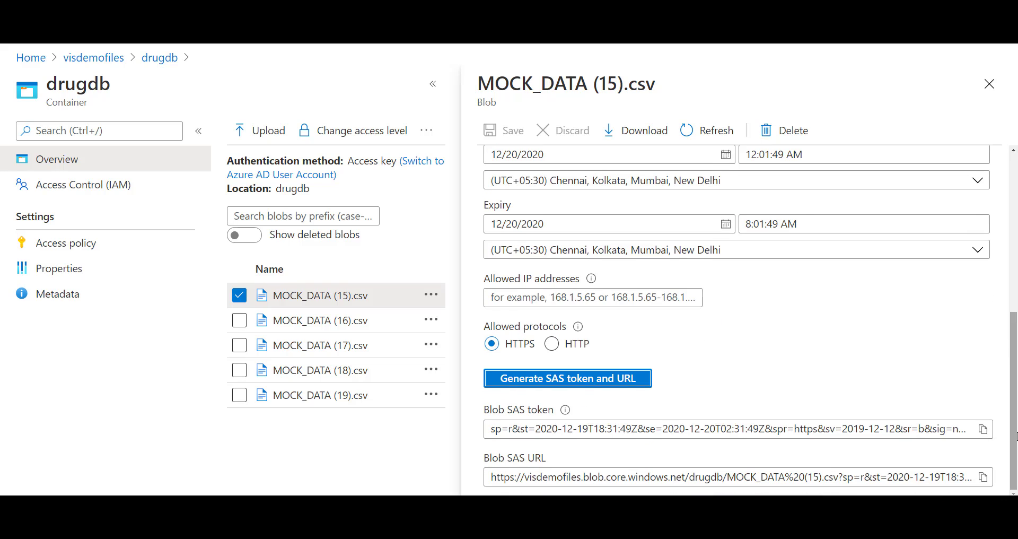
pyautogui.click(549, 463)
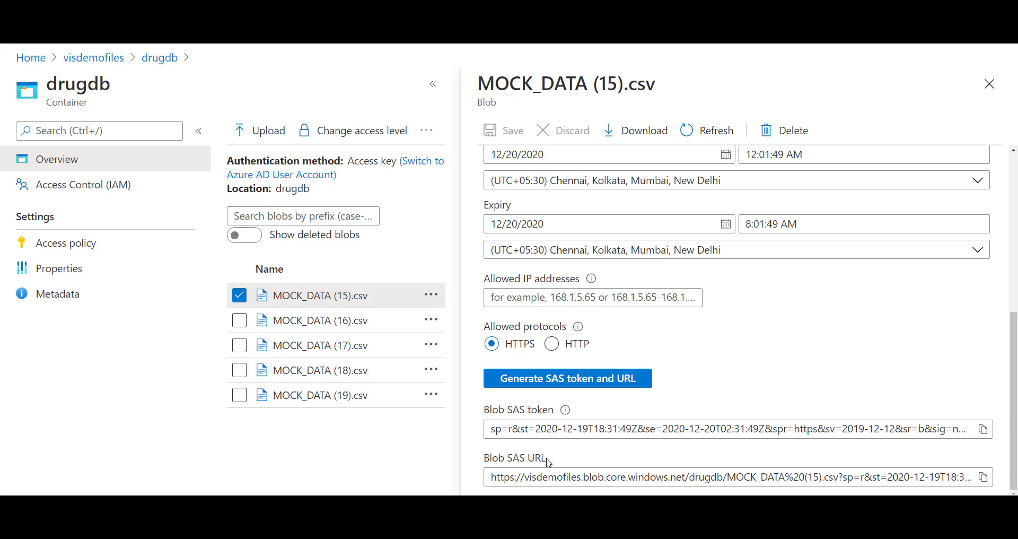
pyautogui.click(984, 478)
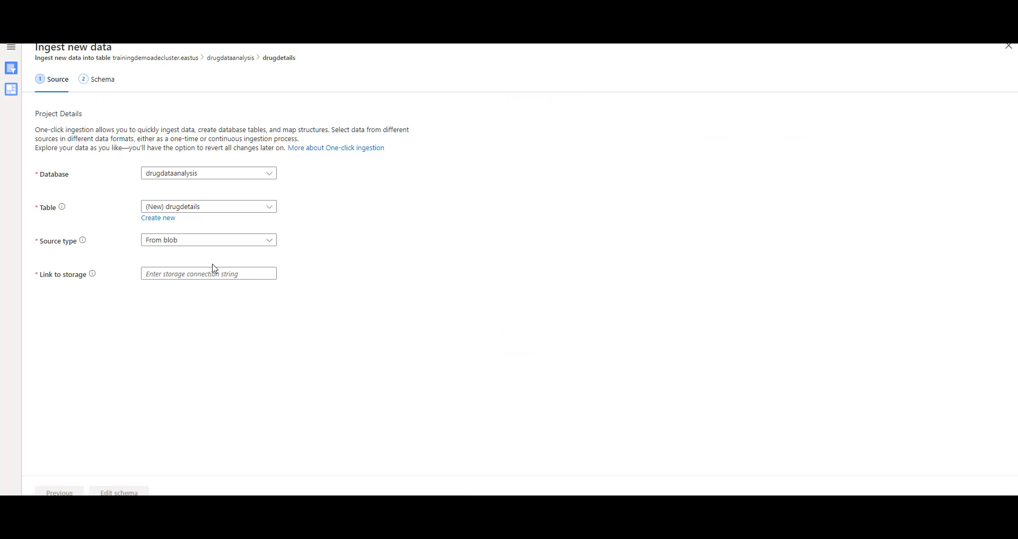
# Step: Paste the Blob SAS URL as the link to storage for the drugdetails ingestion and proceed to editing the schema
pyautogui.rightClick(193, 272)
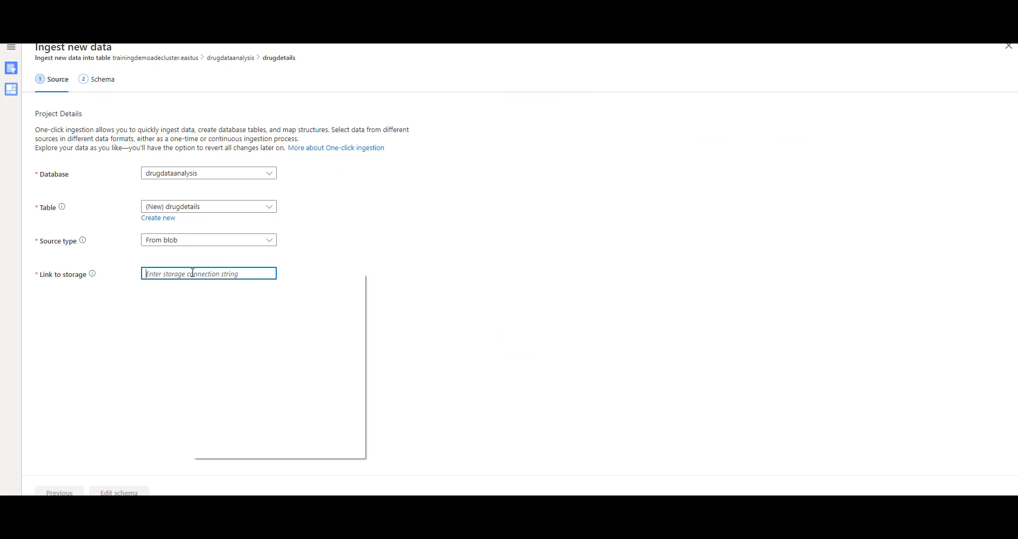
pyautogui.click(228, 358)
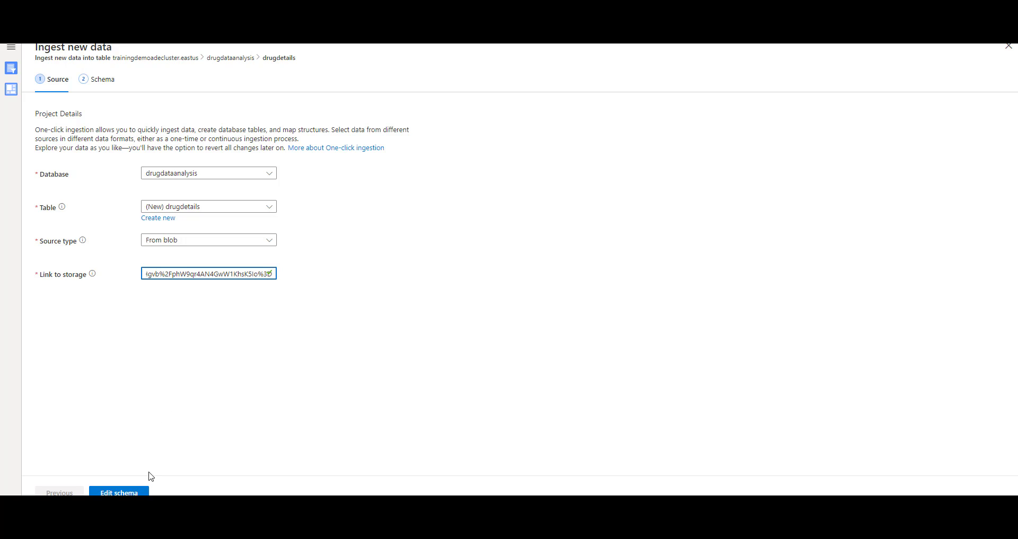
pyautogui.click(128, 492)
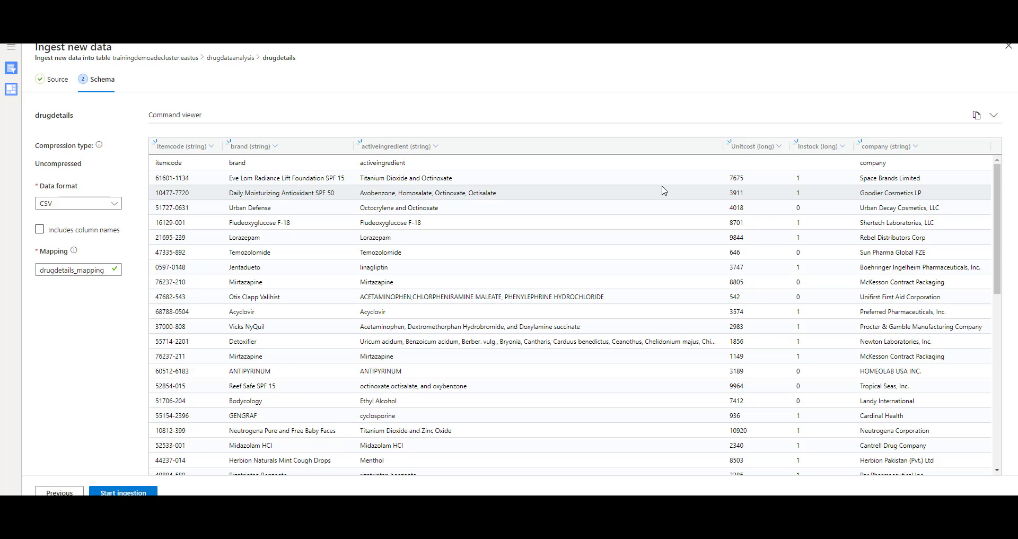
# Step: Keep CSV as the data format, mark the data as including column names, and start the ingestion
pyautogui.click(94, 208)
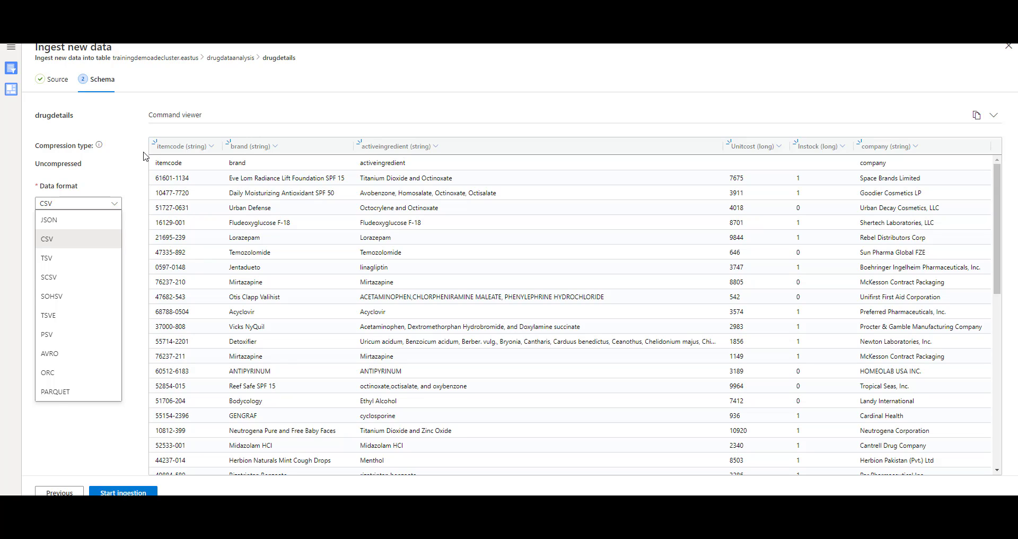
pyautogui.click(122, 176)
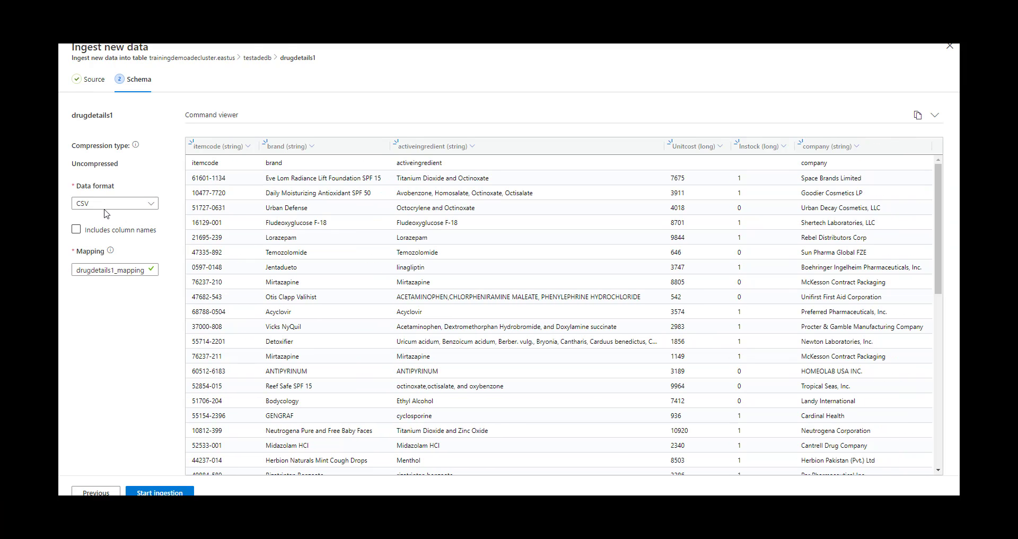
pyautogui.click(77, 230)
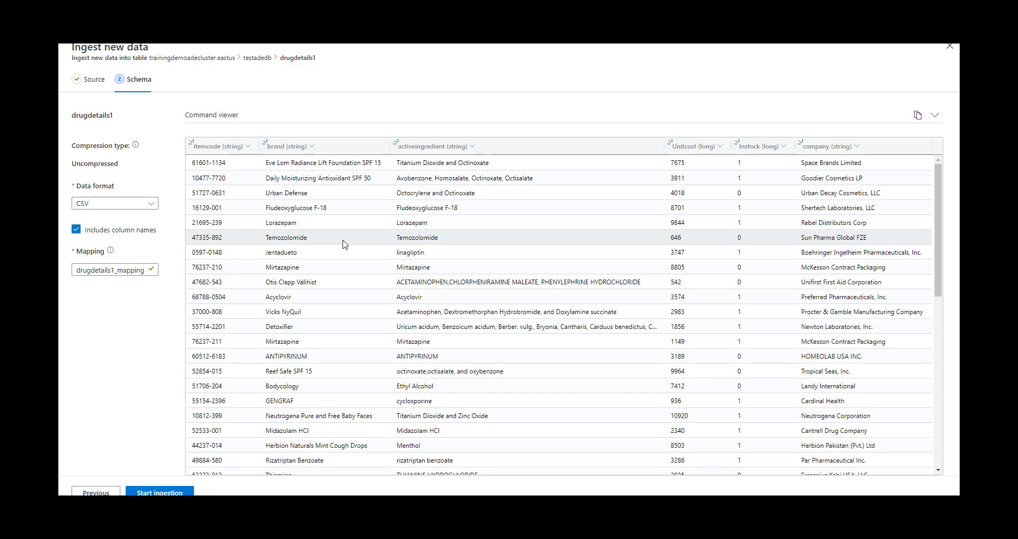
pyautogui.click(175, 492)
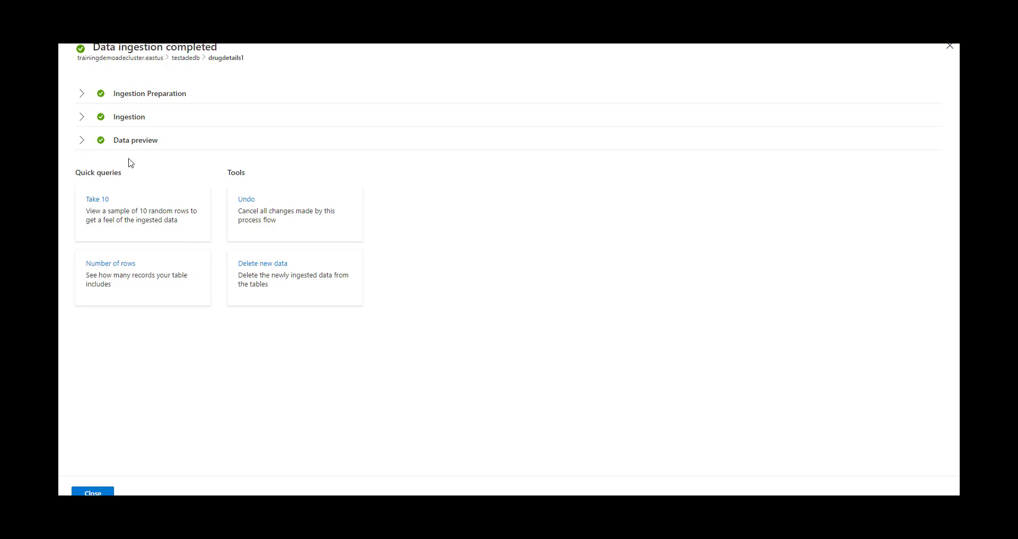
# Step: Preview the ingested data, close the ingestion summary, and query all rows of the drugdetails1 table in testadedb
pyautogui.click(82, 141)
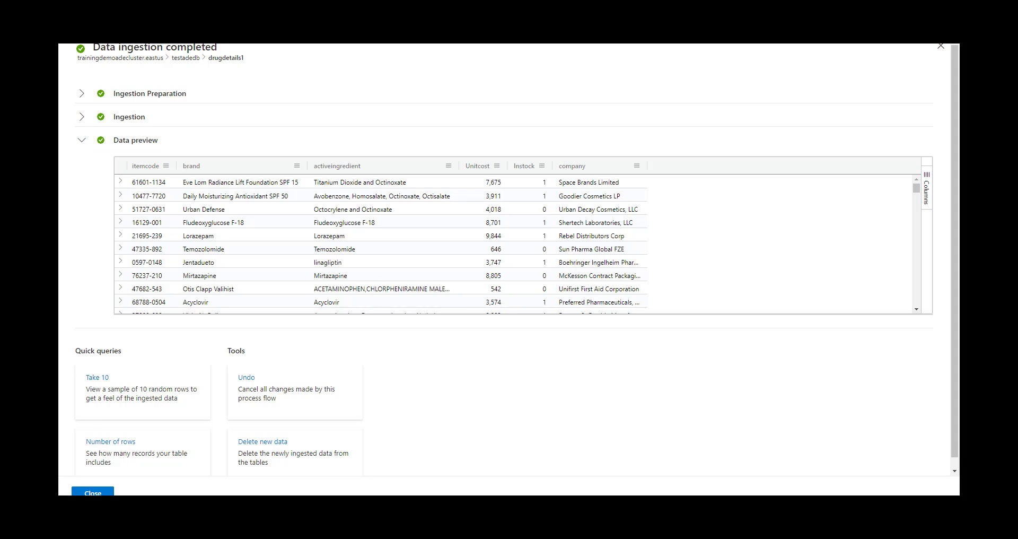
pyautogui.click(93, 493)
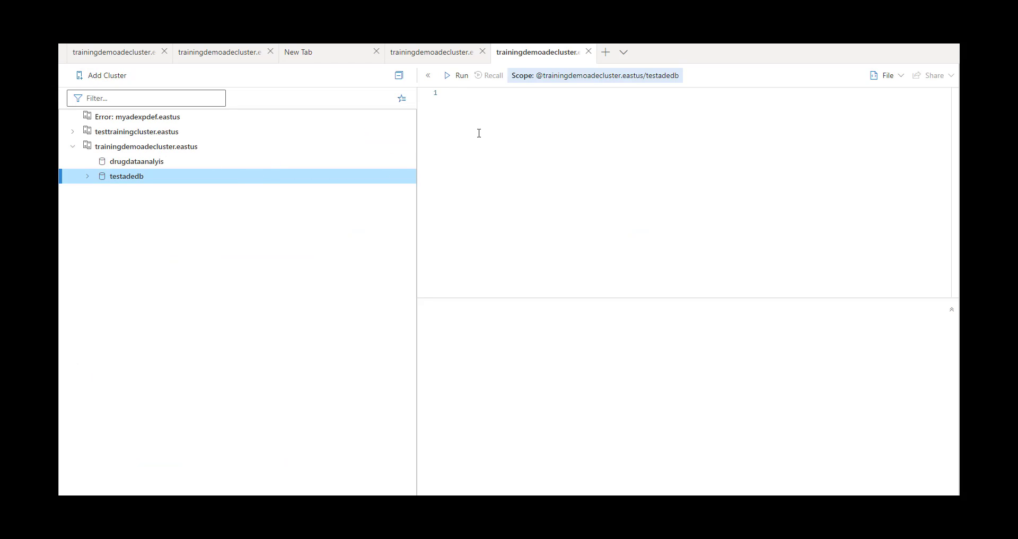
pyautogui.write('drug')
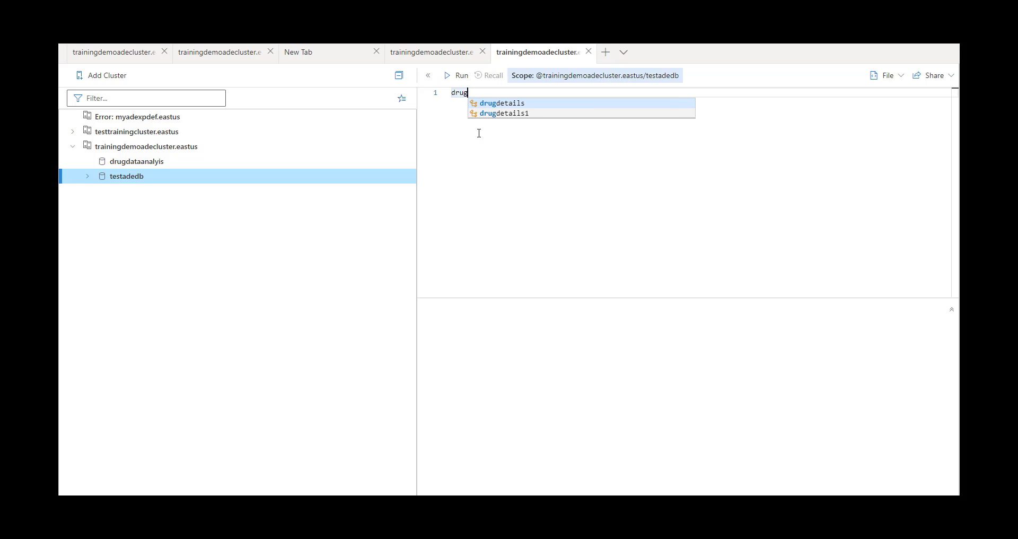
pyautogui.click(501, 113)
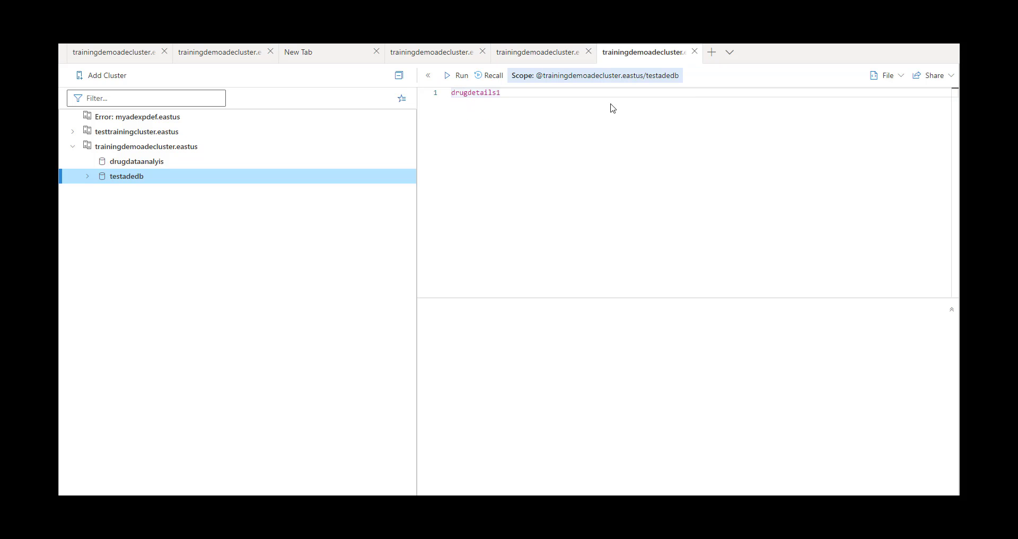
pyautogui.click(462, 76)
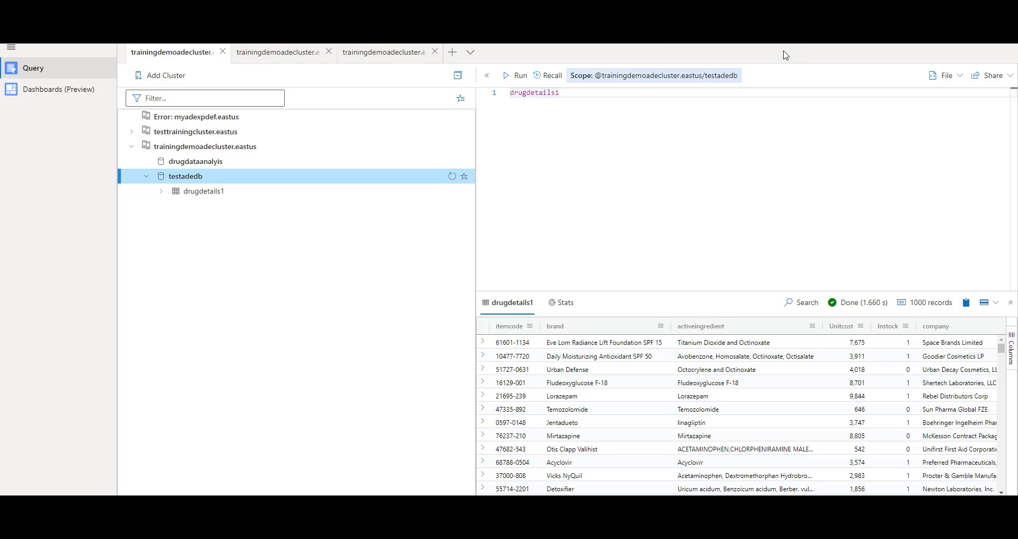
# Step: Generate the create table script for drugdetails1 in a new query tab
pyautogui.rightClick(208, 177)
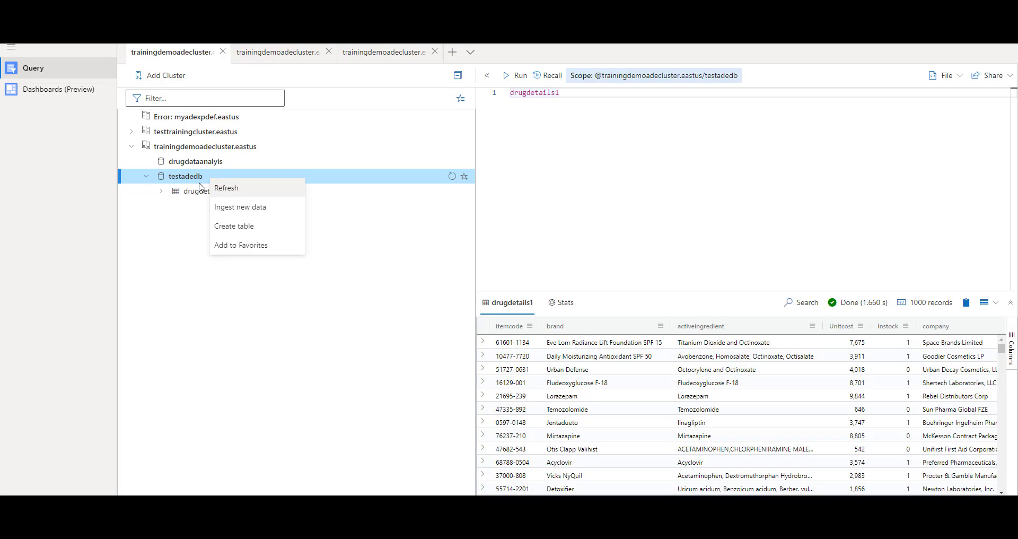
pyautogui.rightClick(192, 192)
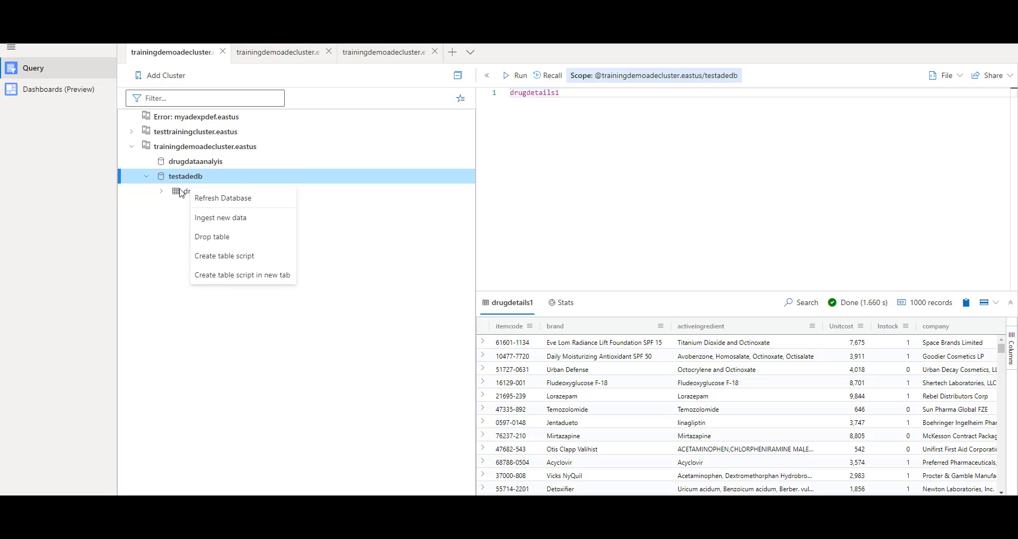
pyautogui.click(247, 275)
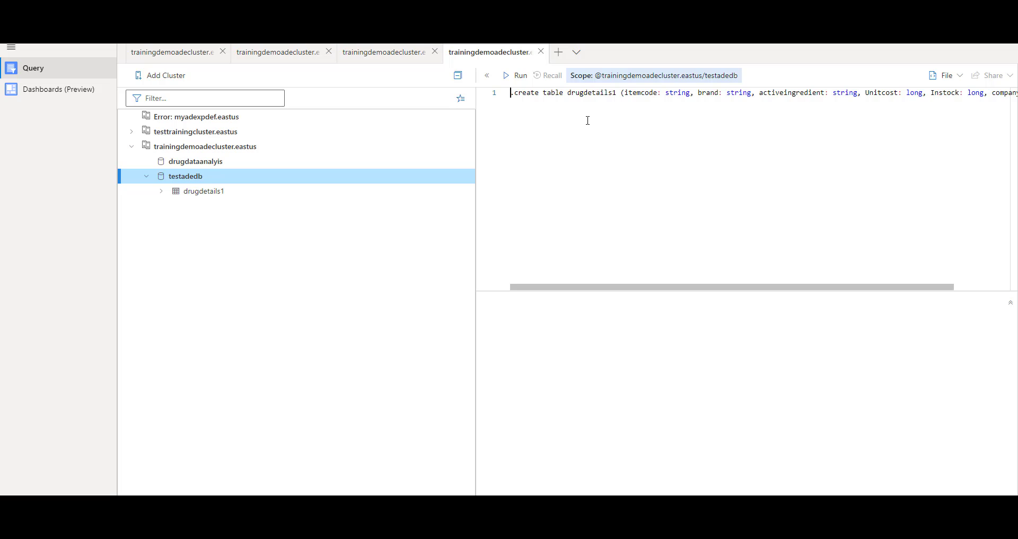
# Step: Change the table name in the create script to drugdetails1_q and run the script
pyautogui.doubleClick(598, 93)
pyautogui.click(621, 93)
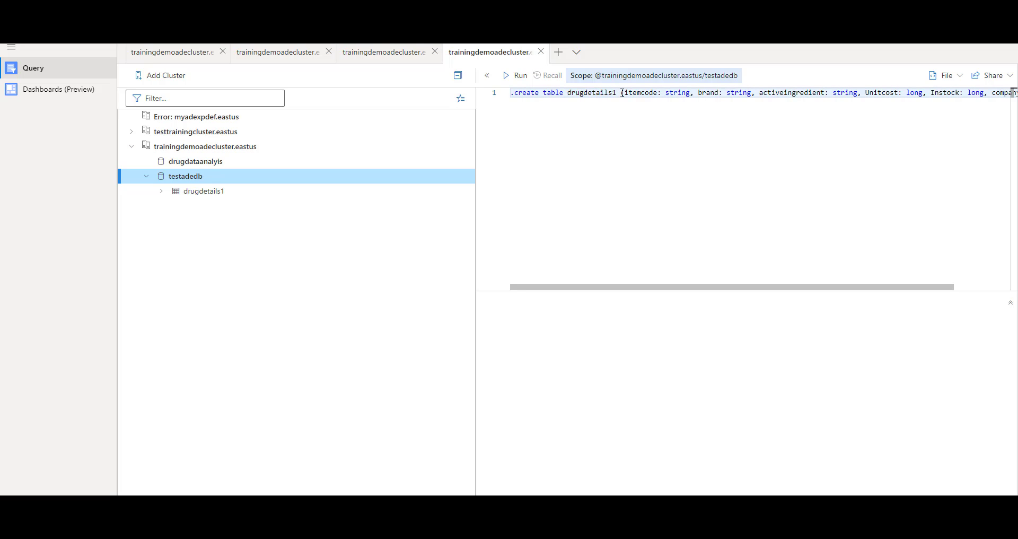
pyautogui.write('_')
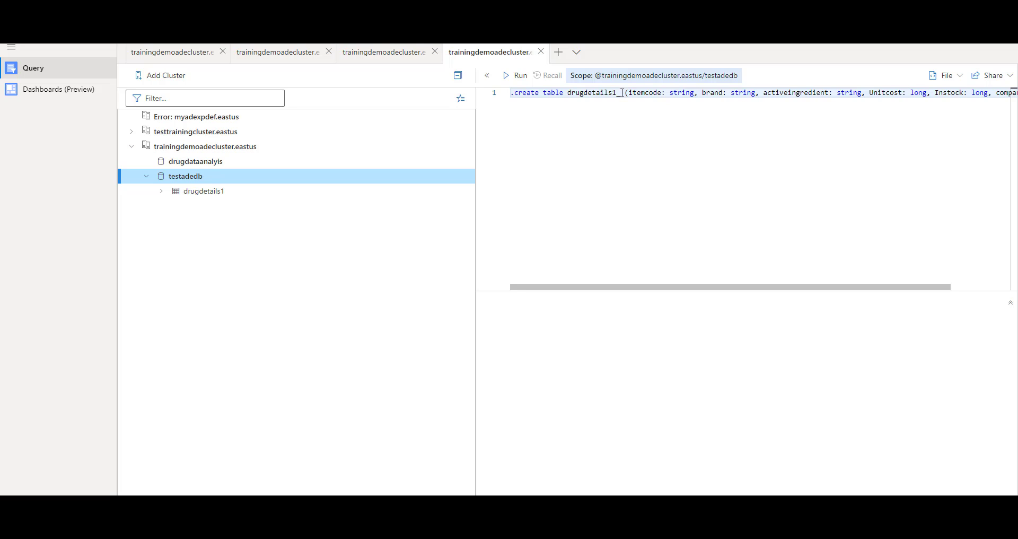
pyautogui.write('q')
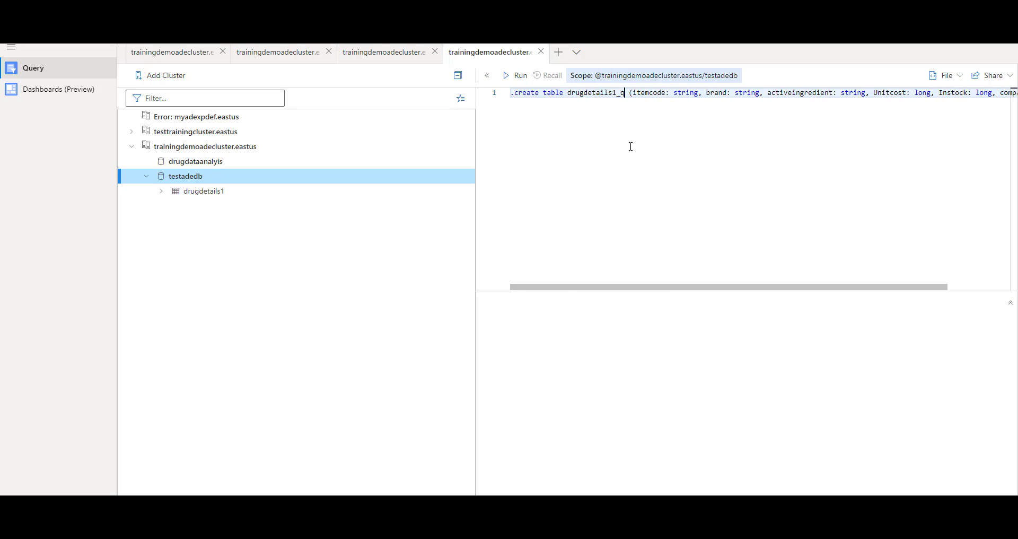
pyautogui.moveTo(631, 146); pyautogui.dragTo(603, 130)
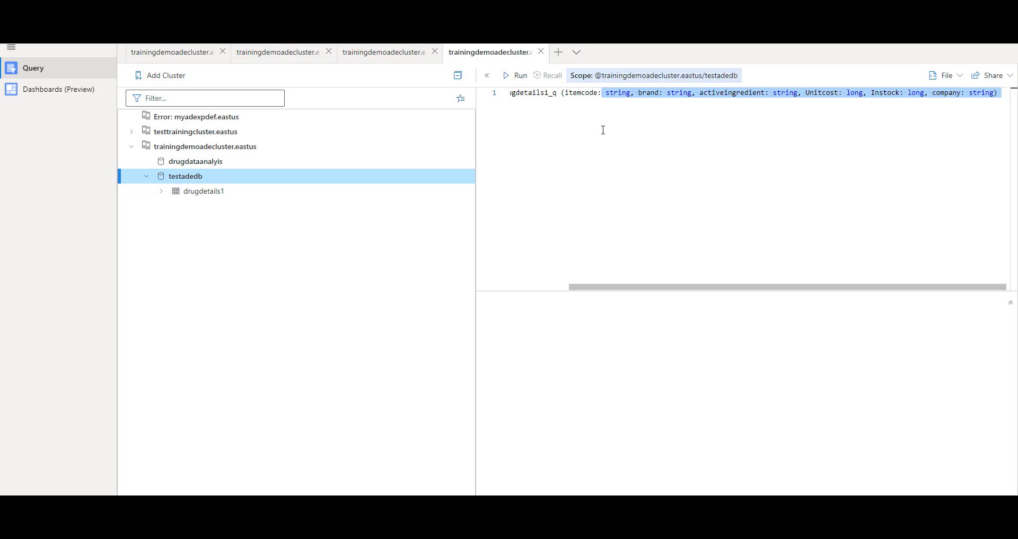
pyautogui.press('Home')
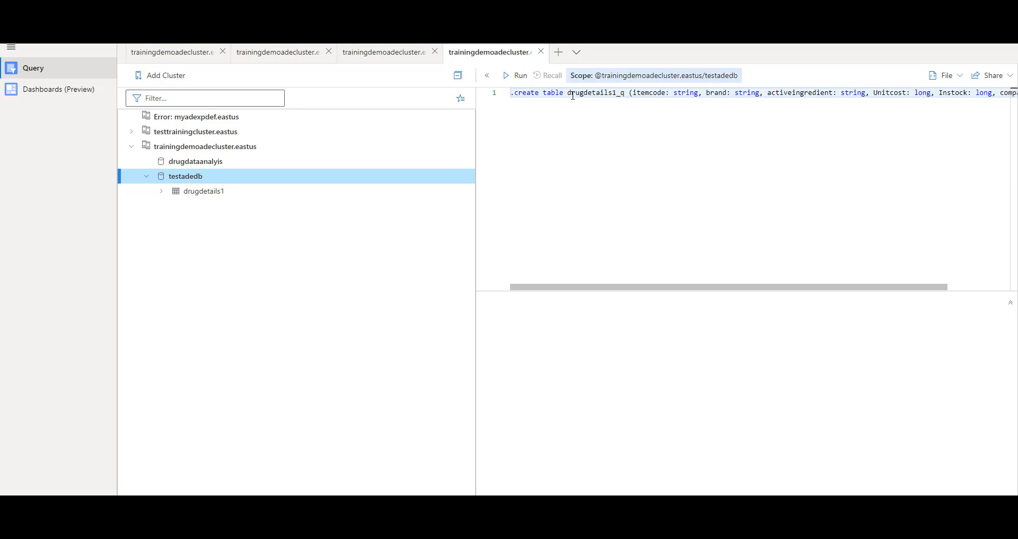
pyautogui.click(518, 75)
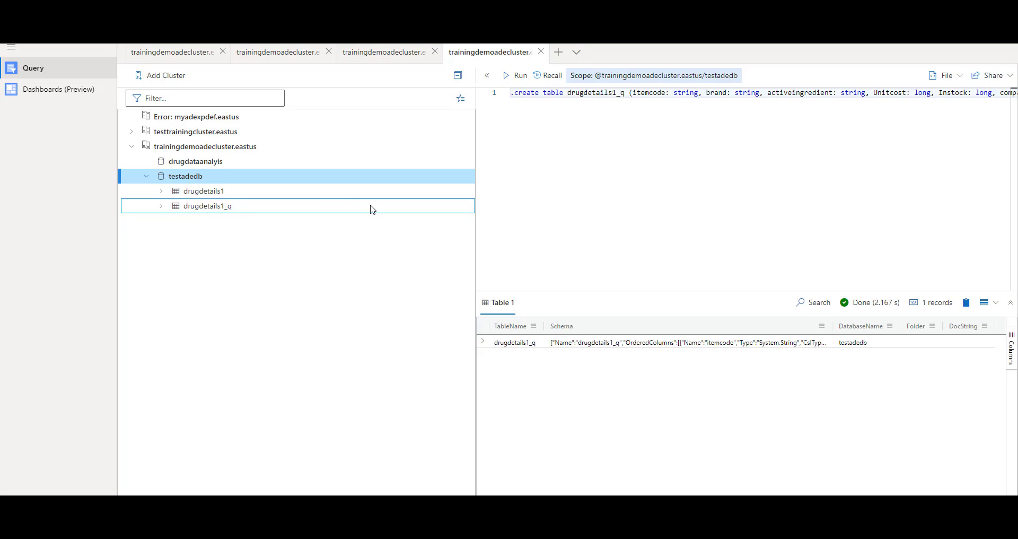
# Step: Open the query holding the ingest command and change its target table from test to drugdetails1_q
pyautogui.click(393, 53)
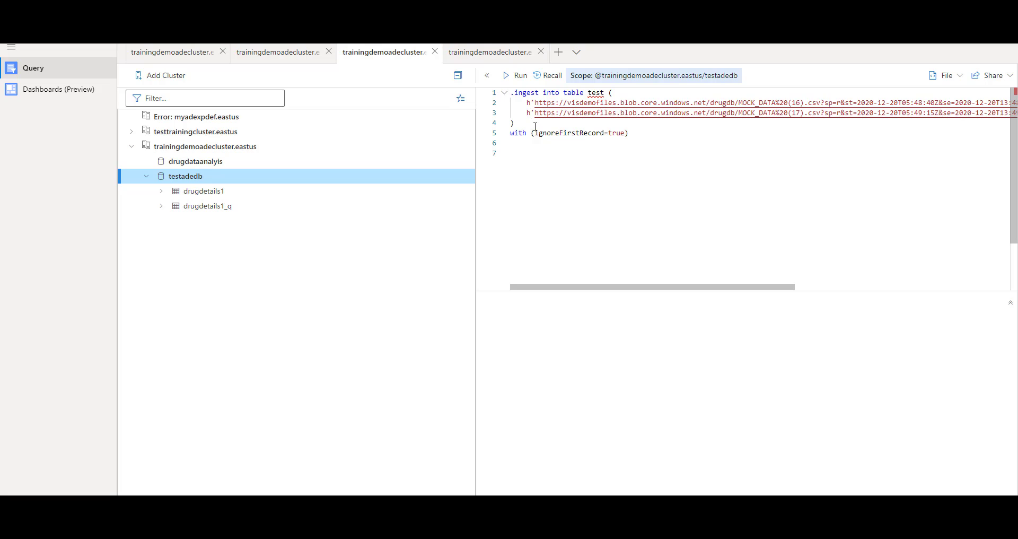
pyautogui.click(521, 123)
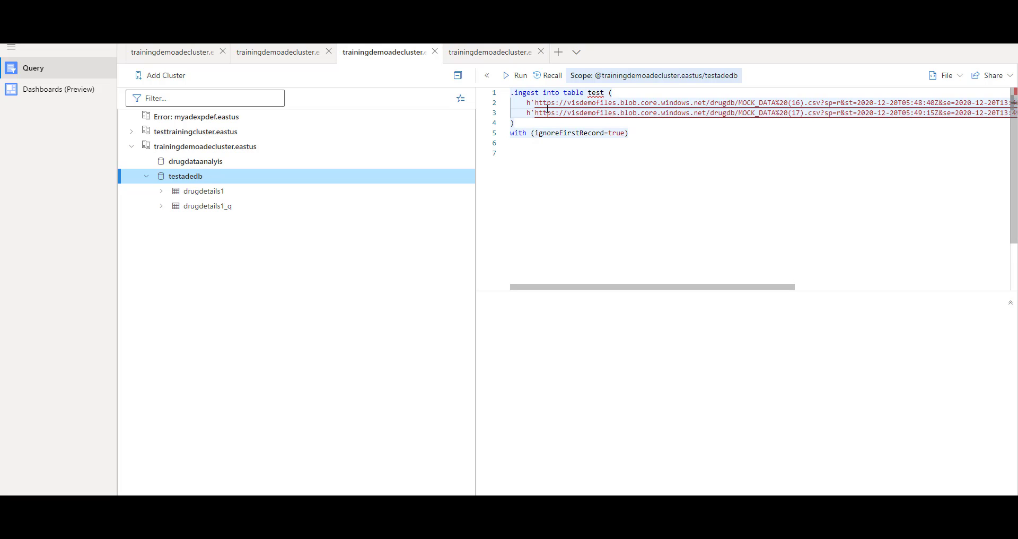
pyautogui.click(615, 143)
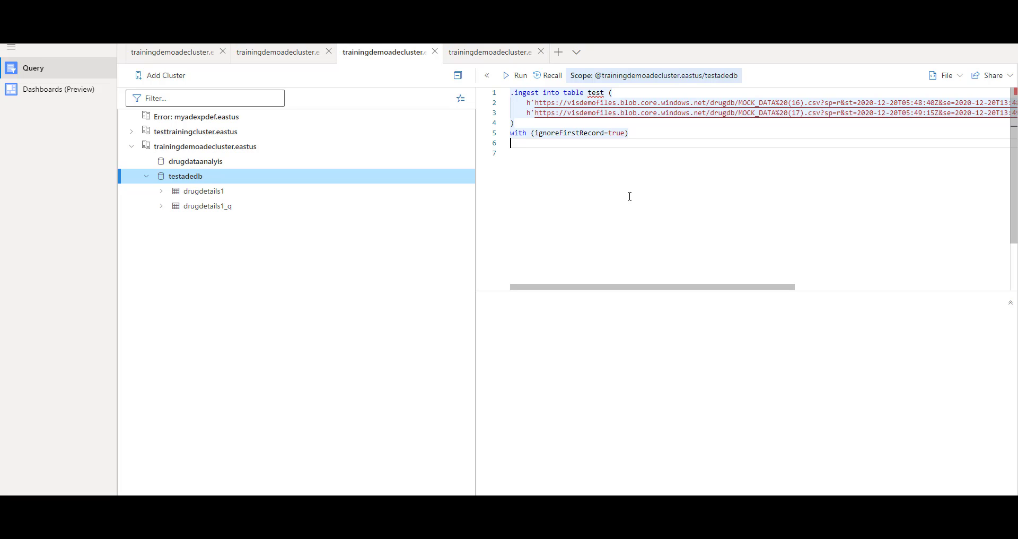
pyautogui.click(596, 93)
pyautogui.doubleClick(595, 93)
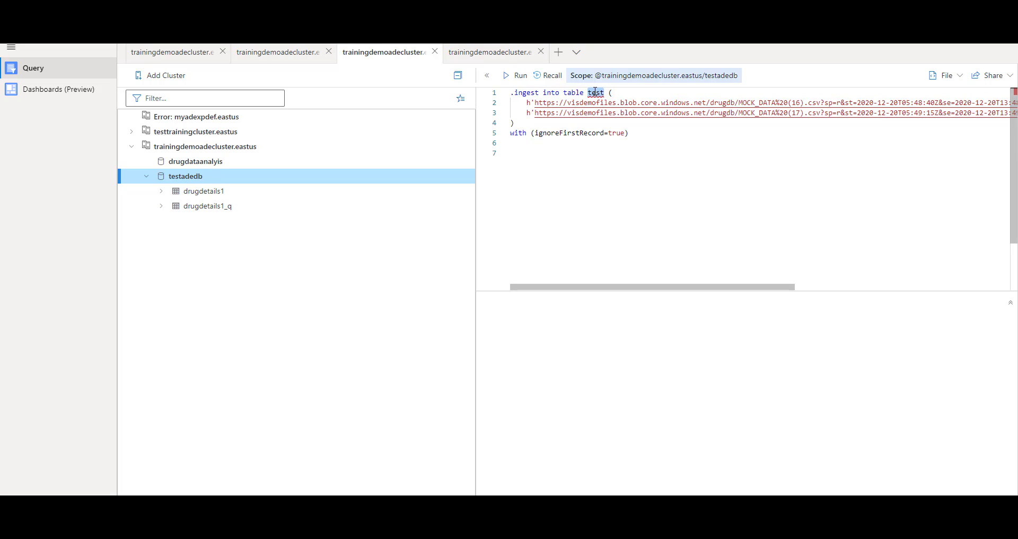
pyautogui.write('drugdet')
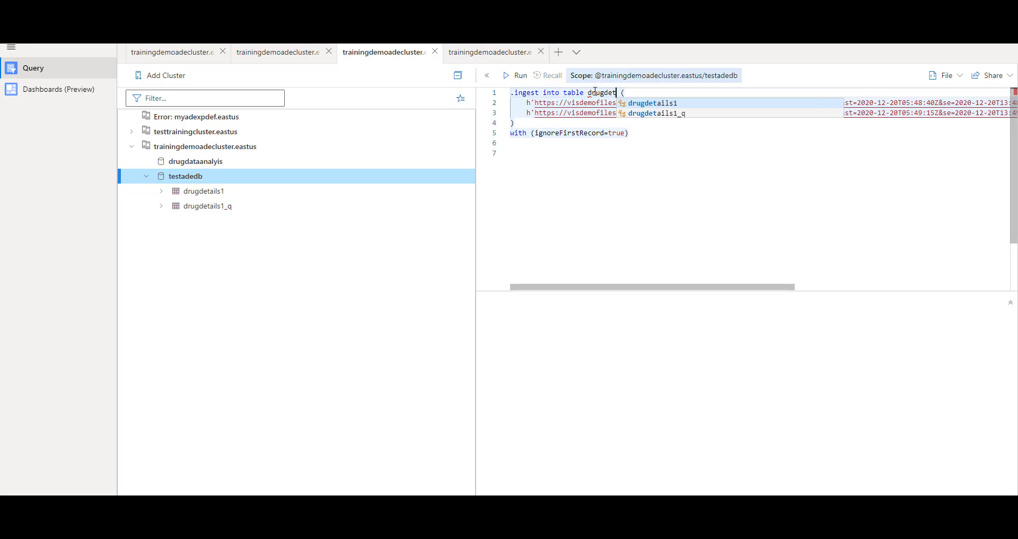
pyautogui.press('Down')
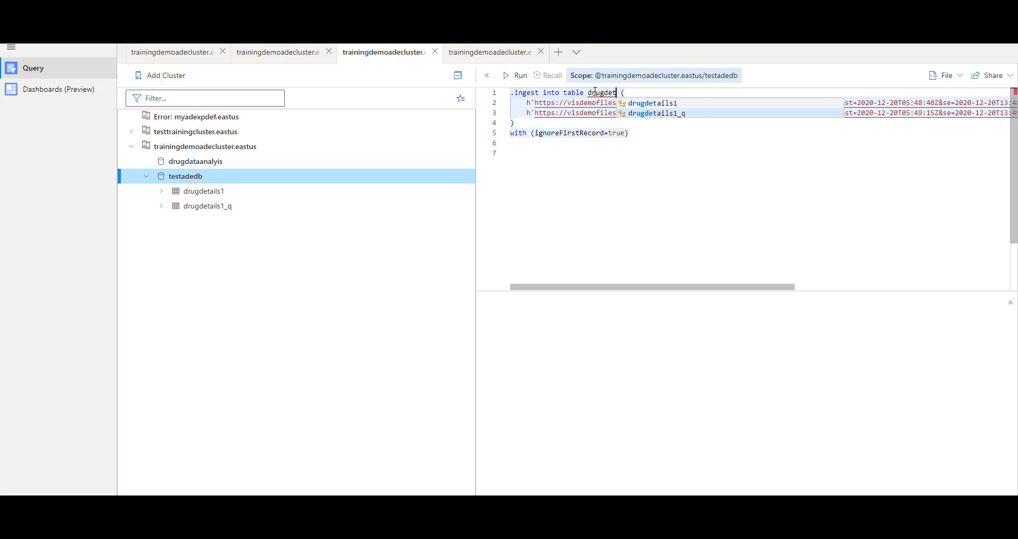
pyautogui.press('Return')
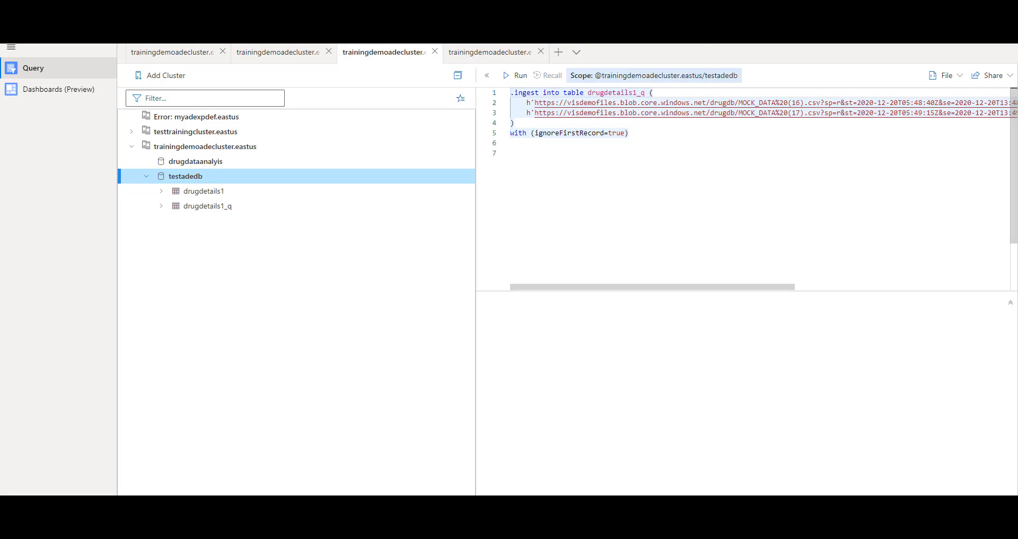
# Step: Switch to the drugdb container in the Azure portal, generate a SAS token and URL for MOCK_DATA (18).csv, and copy the blob SAS URL
pyautogui.hotkey('alt', 'Tab')
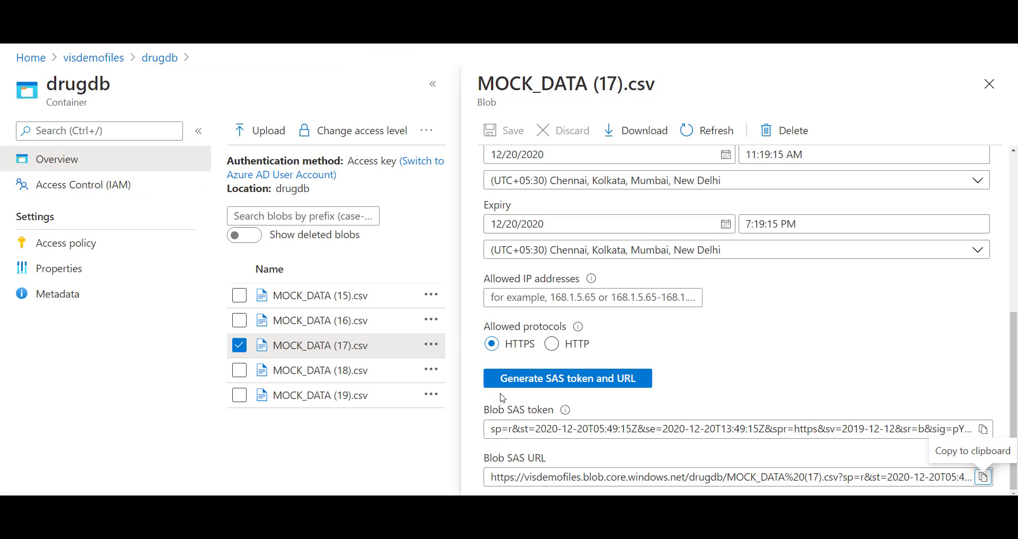
pyautogui.press('Escape')
pyautogui.click(415, 377)
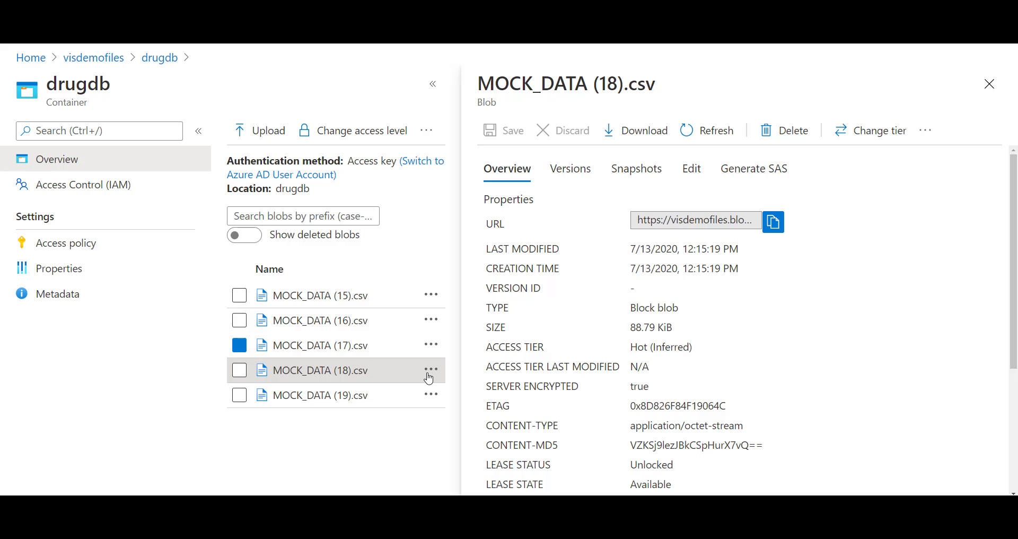
pyautogui.click(431, 370)
pyautogui.click(477, 175)
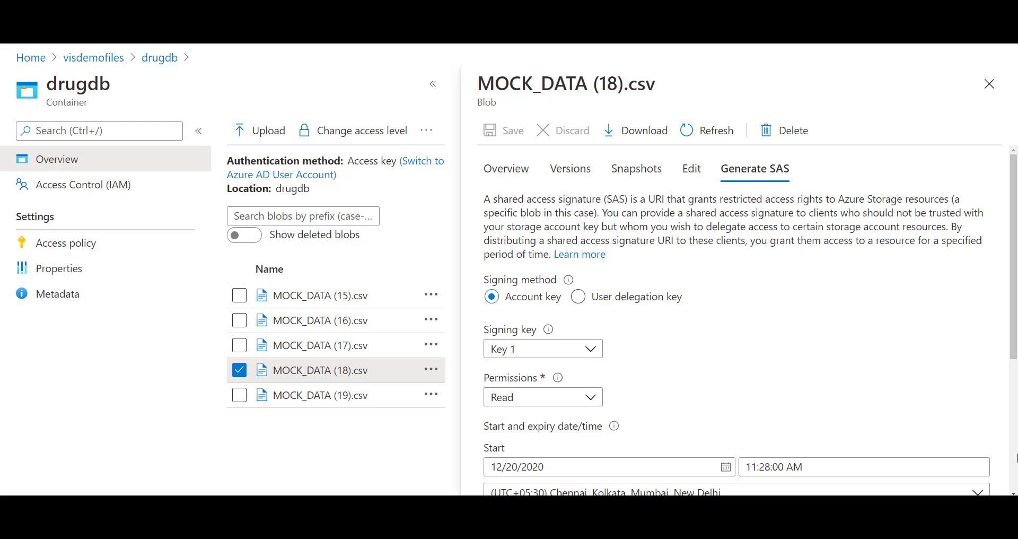
pyautogui.scroll(-4, 1016, 391)
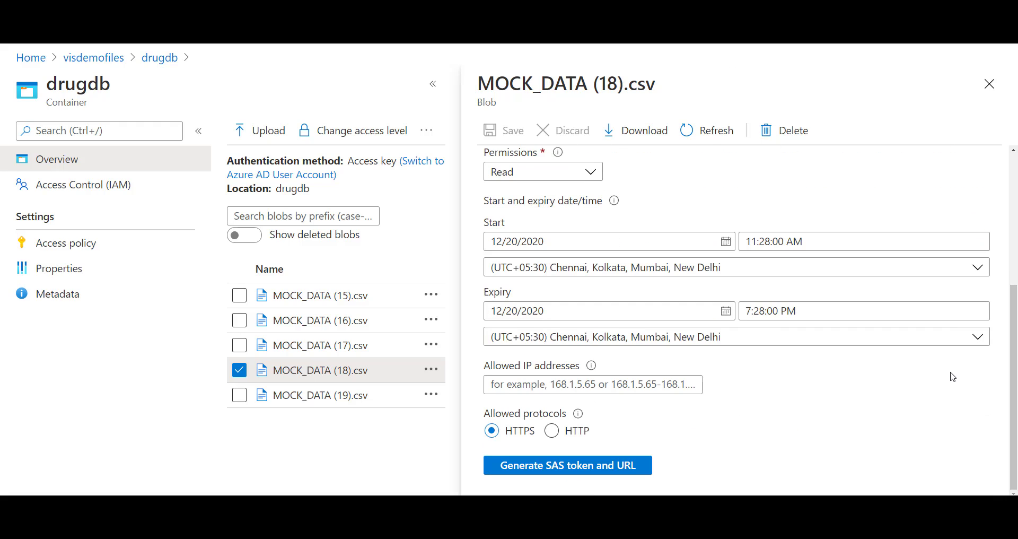
pyautogui.click(603, 472)
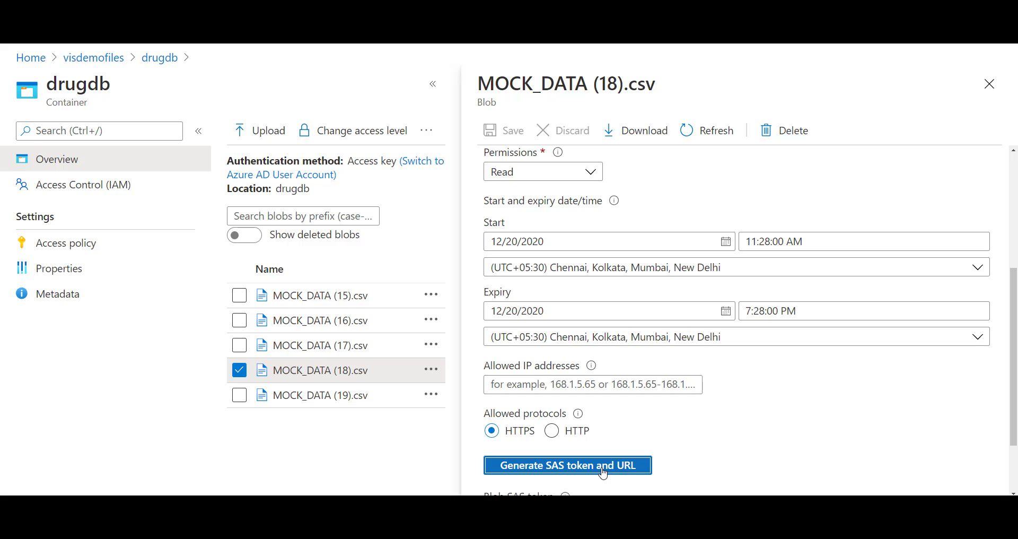
pyautogui.scroll(-2, 1013, 403)
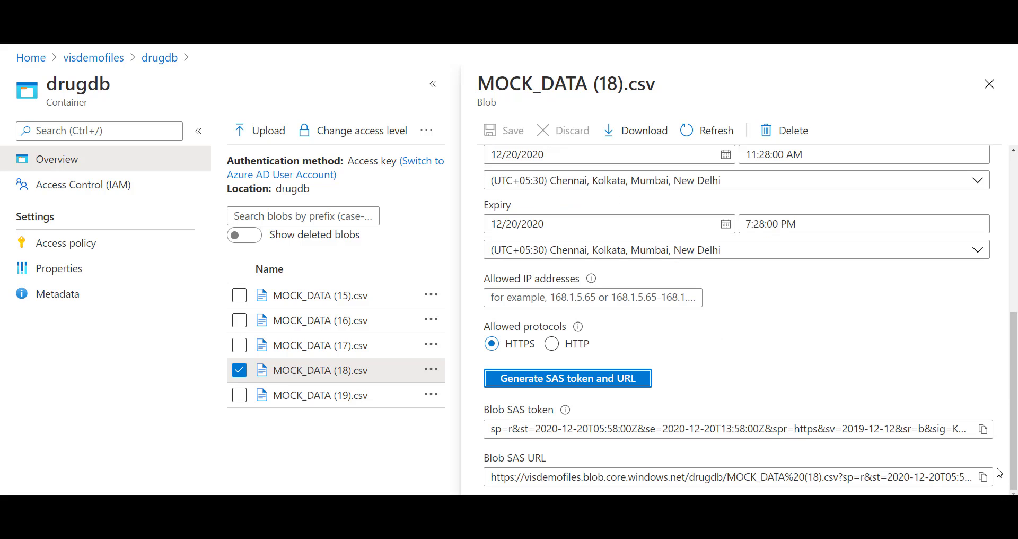
pyautogui.click(983, 476)
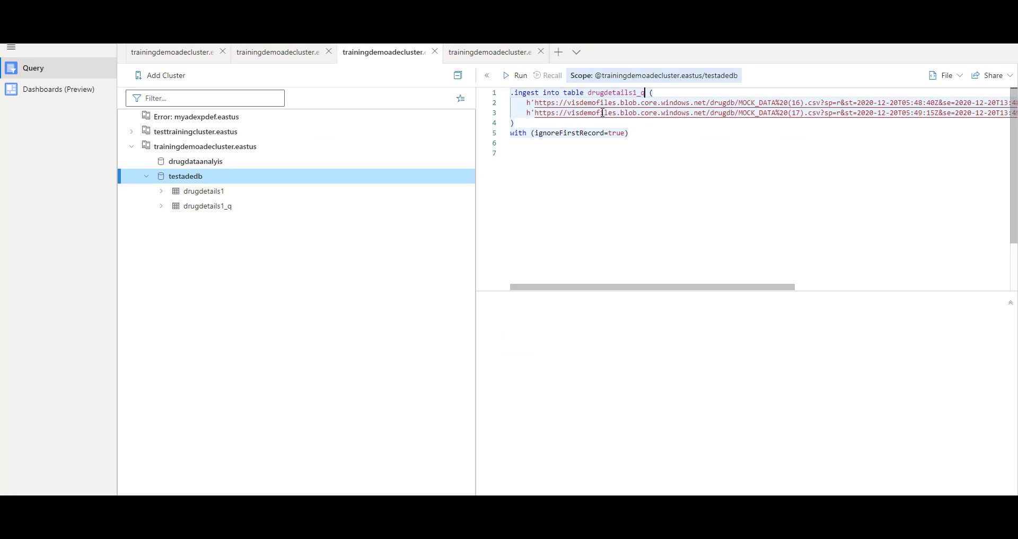
# Step: Back in the Data Explorer query, add the copied blob SAS URL for MOCK_DATA (18).csv as an h-prefixed third source of the ingest command
pyautogui.click(601, 113)
pyautogui.press('End')
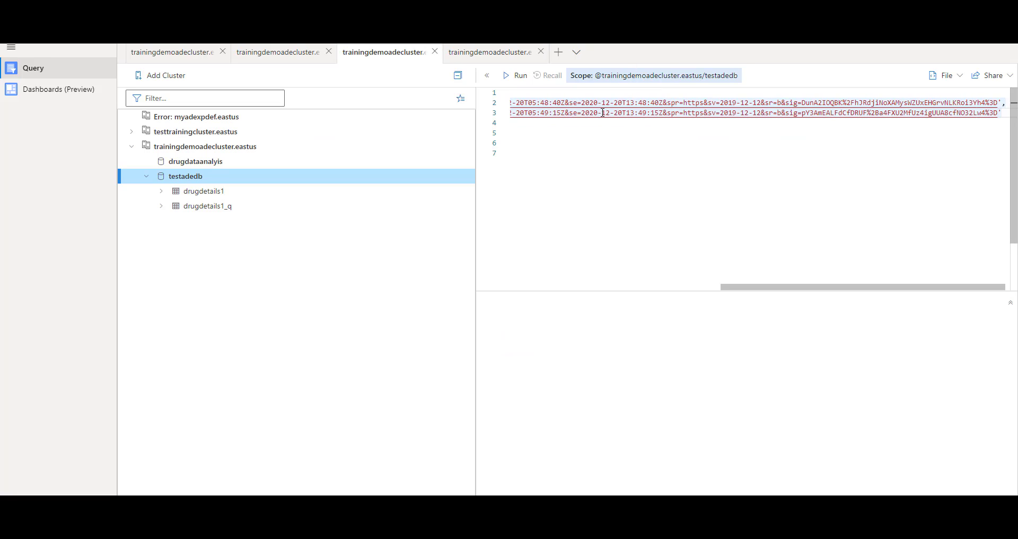
pyautogui.press('Return')
pyautogui.write('h')
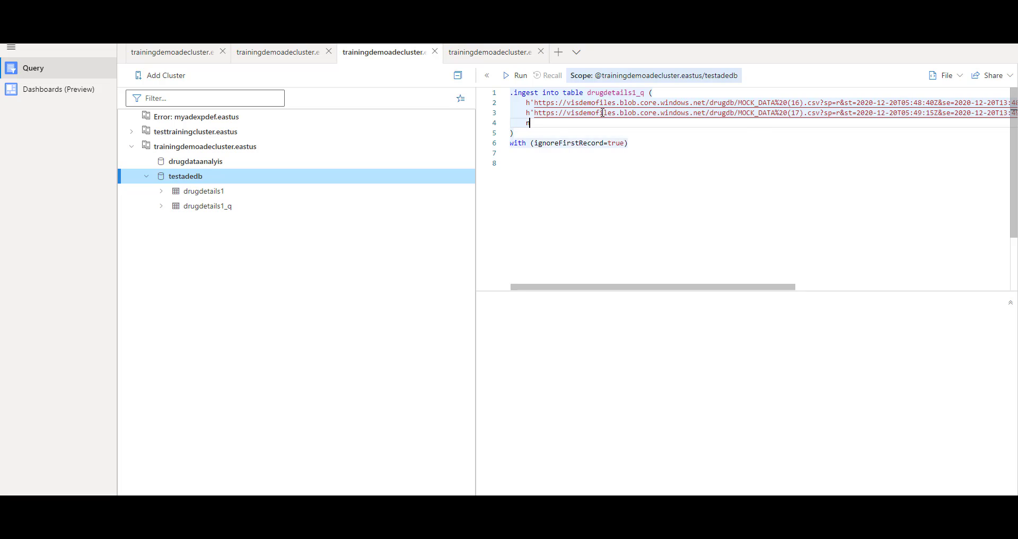
pyautogui.press('BackSpace')
pyautogui.write("h'")
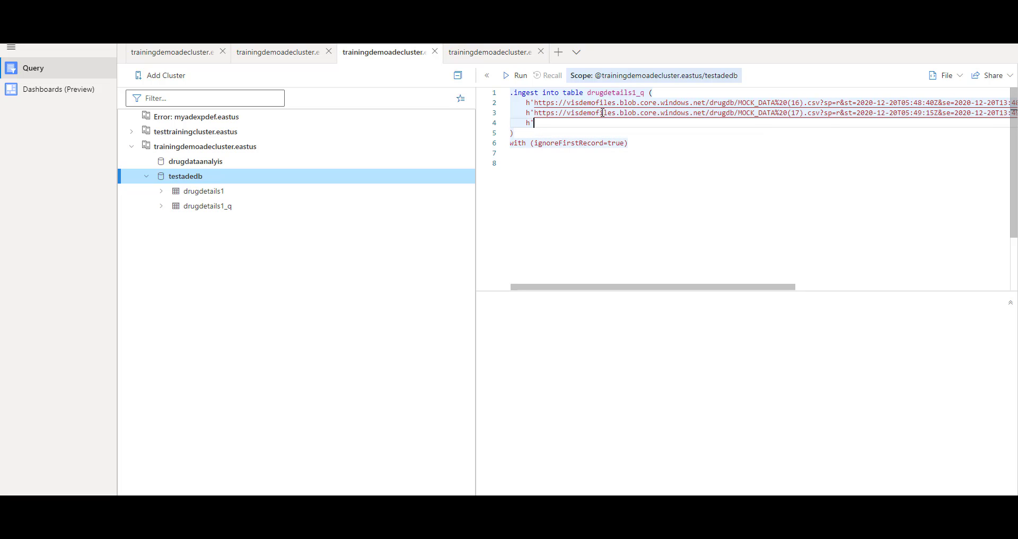
pyautogui.hotkey('ctrl', 'v')
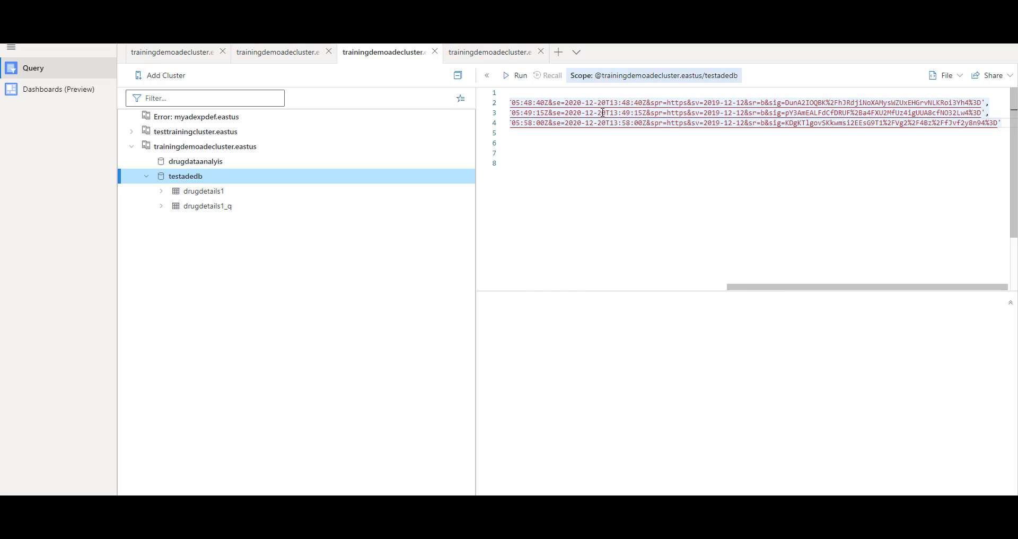
pyautogui.press('Home')
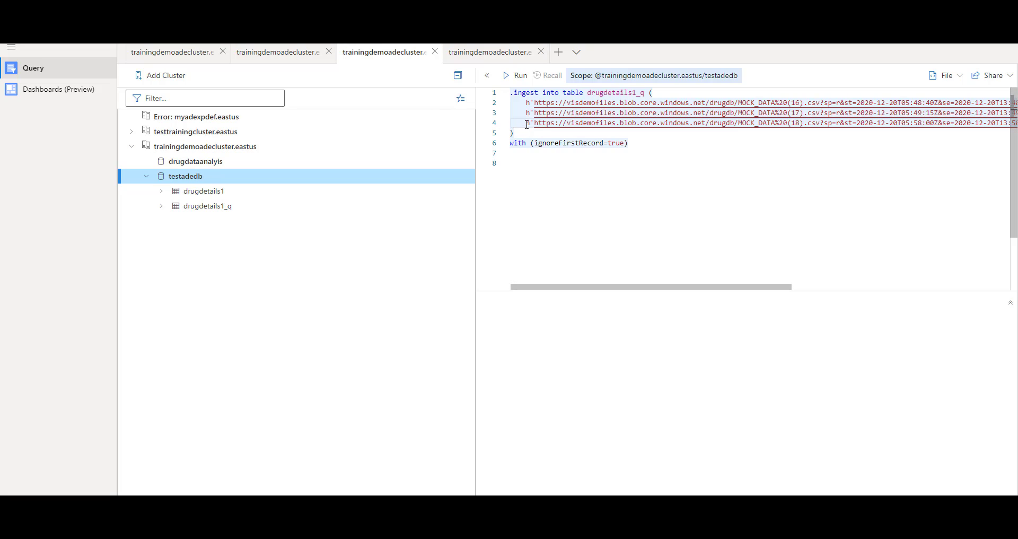
pyautogui.rightClick(530, 126)
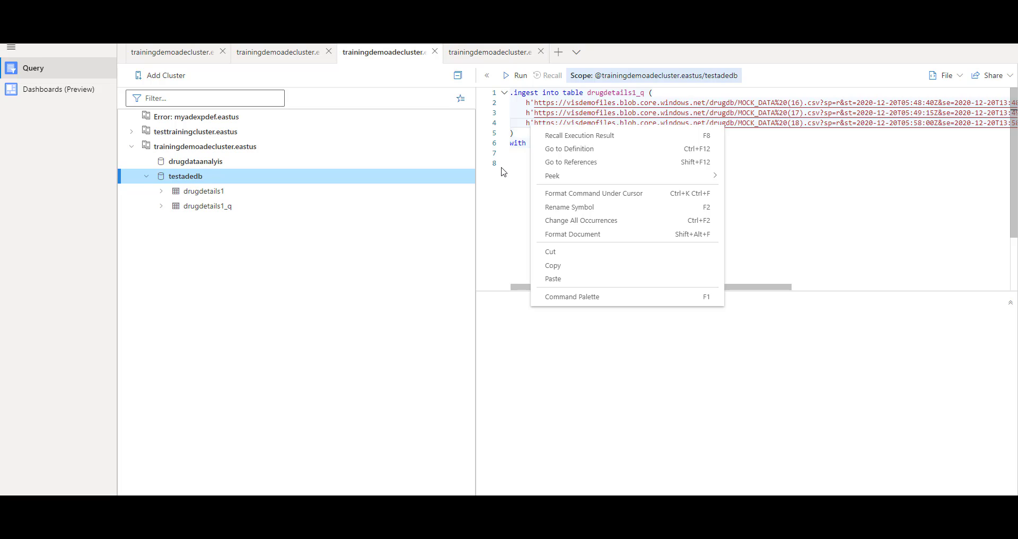
pyautogui.click(516, 145)
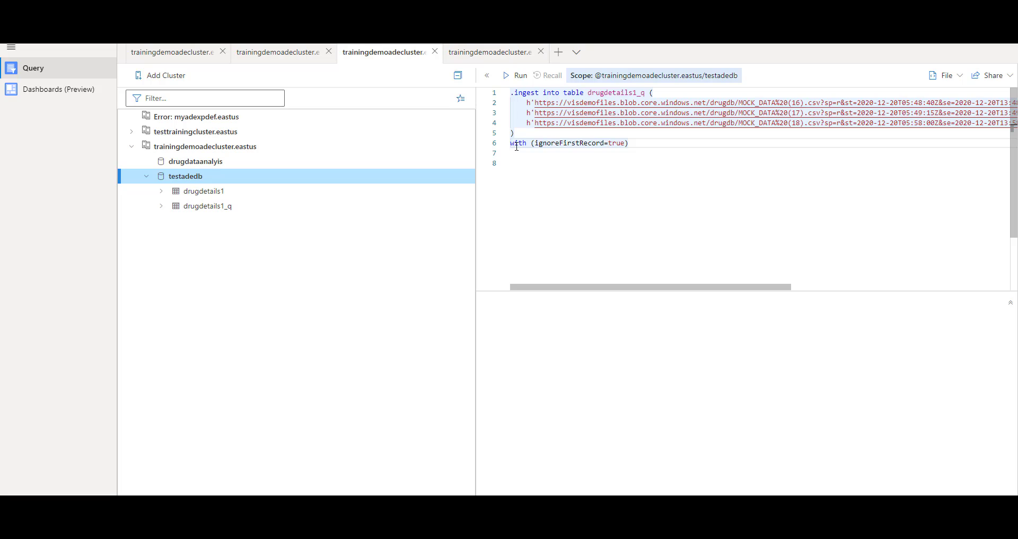
# Step: Start a new source line after the MOCK_DATA (18).csv URL in the ingest command
pyautogui.click(539, 123)
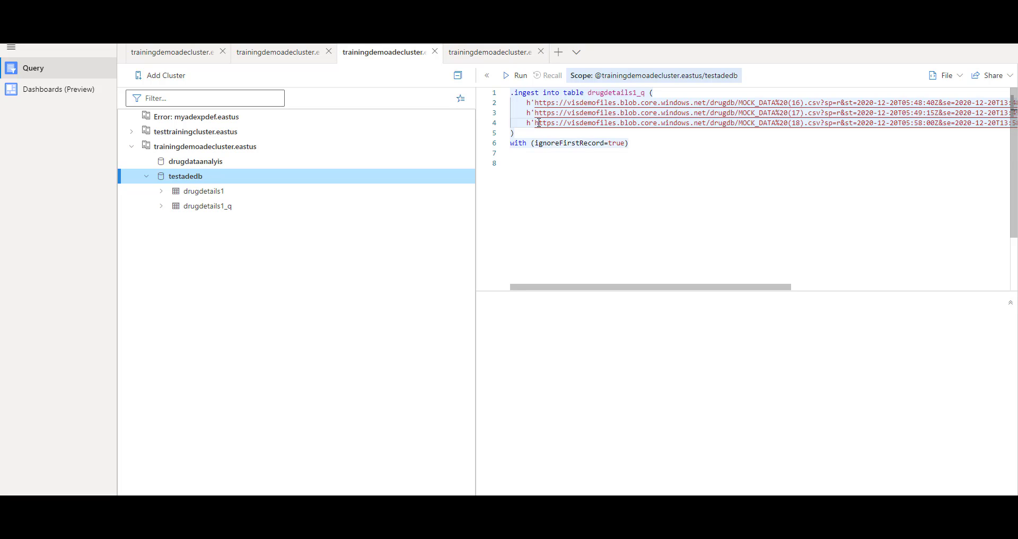
pyautogui.press('End')
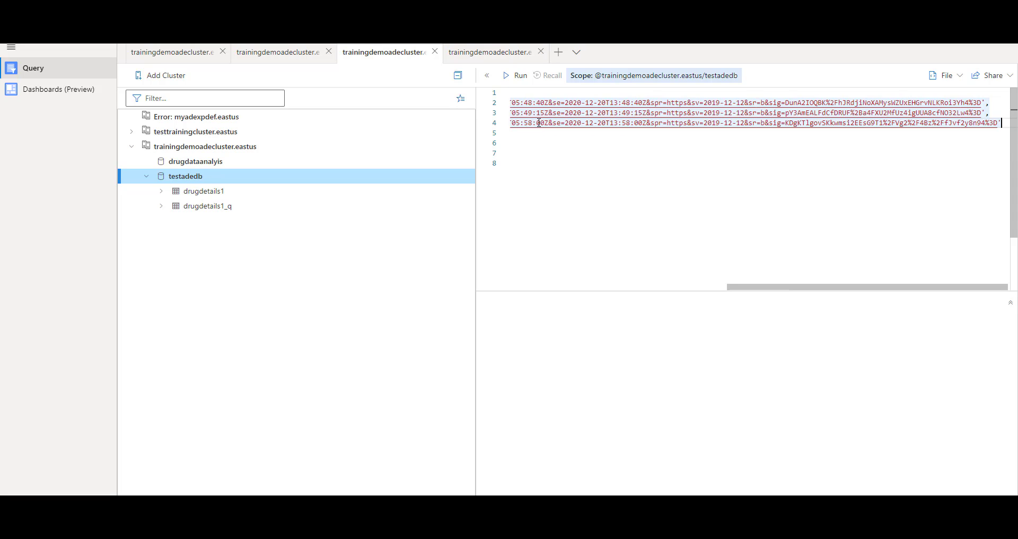
pyautogui.press('Return')
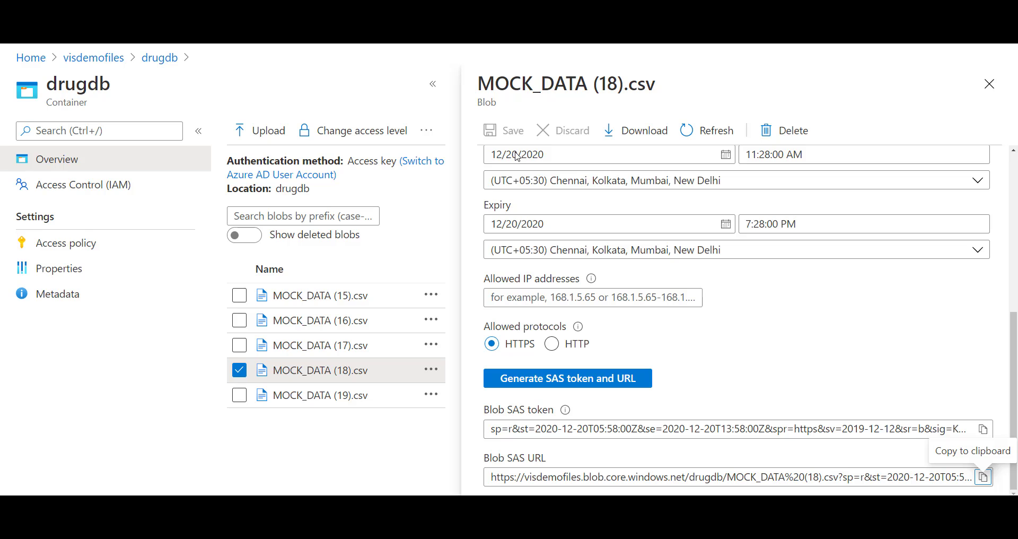
# Step: In the Azure portal's drugdb container, generate a SAS token and URL for MOCK_DATA (19).csv and copy the blob SAS URL
pyautogui.click(405, 401)
pyautogui.click(431, 394)
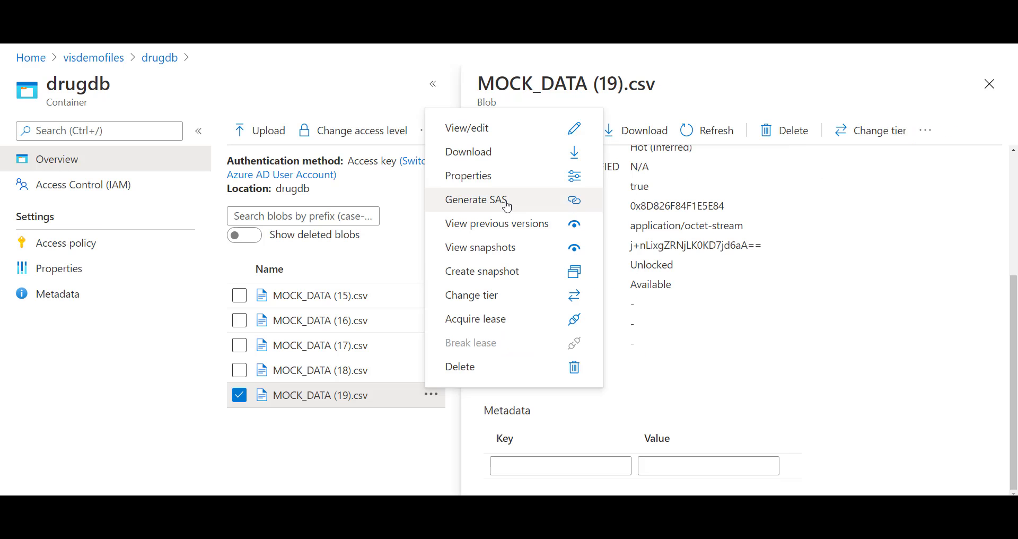
pyautogui.click(483, 198)
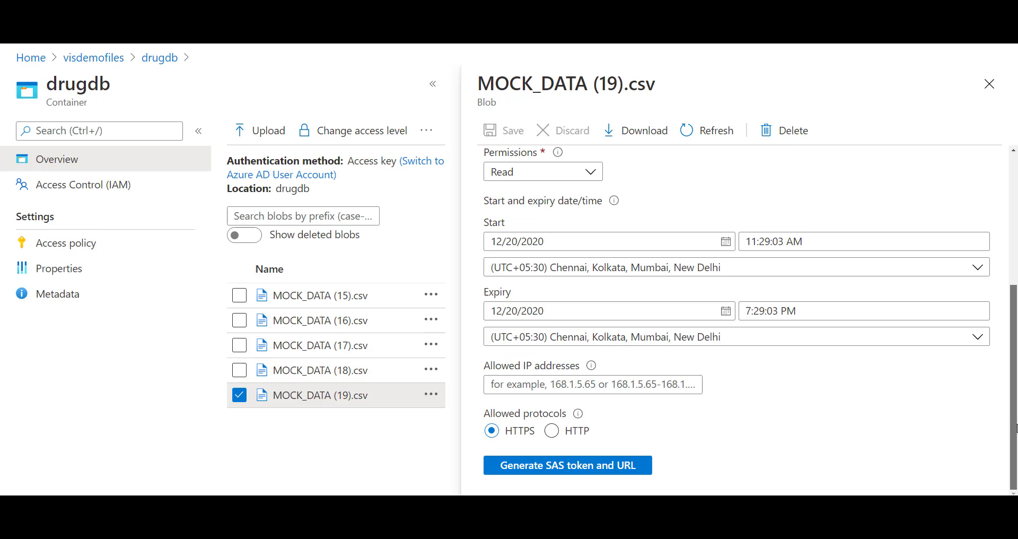
pyautogui.click(620, 465)
pyautogui.scroll(-2, 1015, 294)
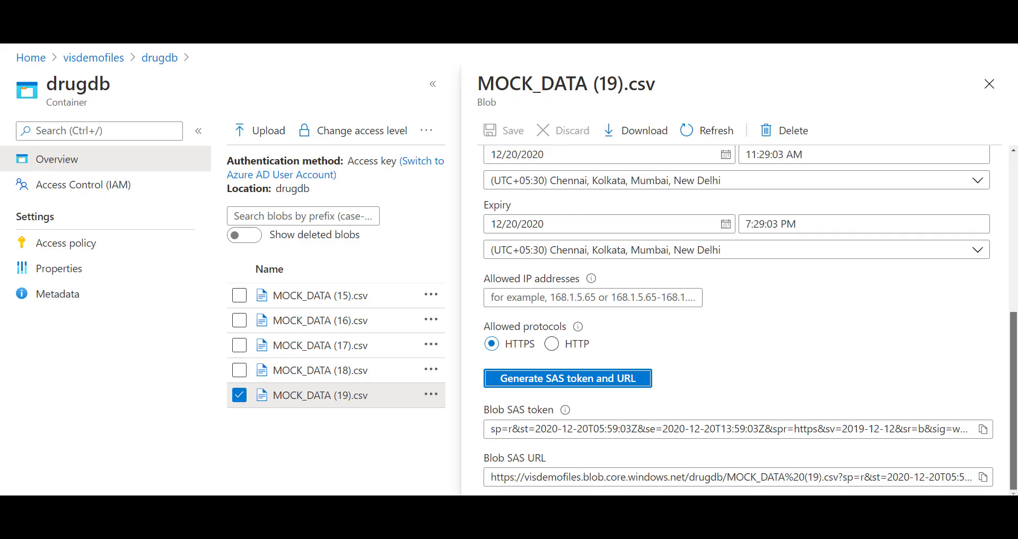
pyautogui.click(984, 477)
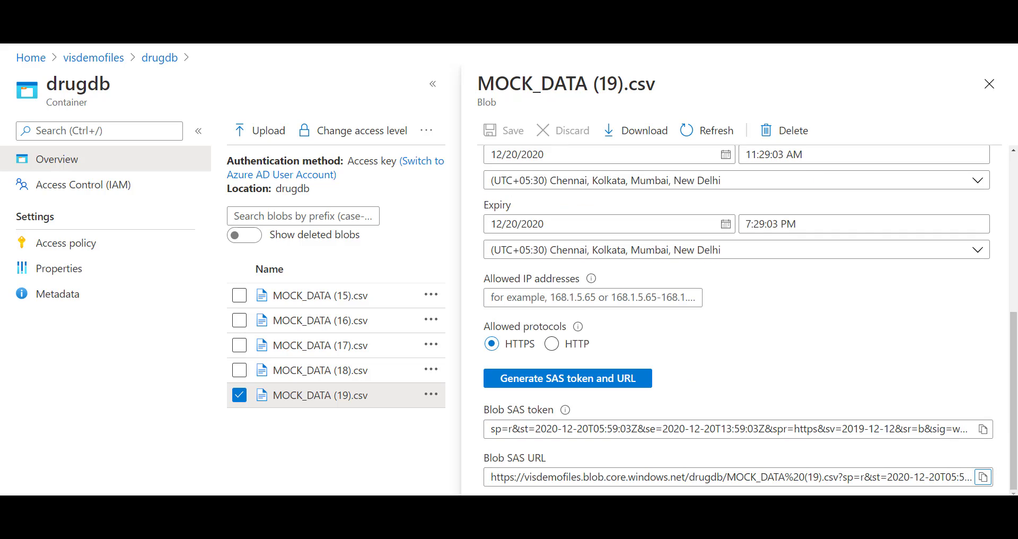
# Step: Switch back to the Data Explorer query and paste the blob SAS URL for MOCK_DATA (19).csv as the fourth ingest source
pyautogui.hotkey('alt', 'Tab')
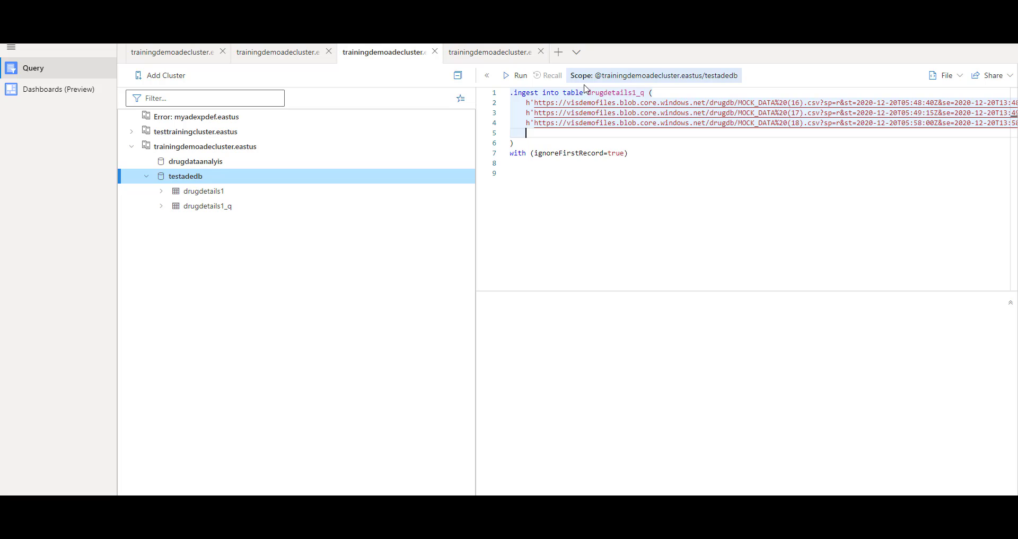
pyautogui.hotkey('ctrl', 'v')
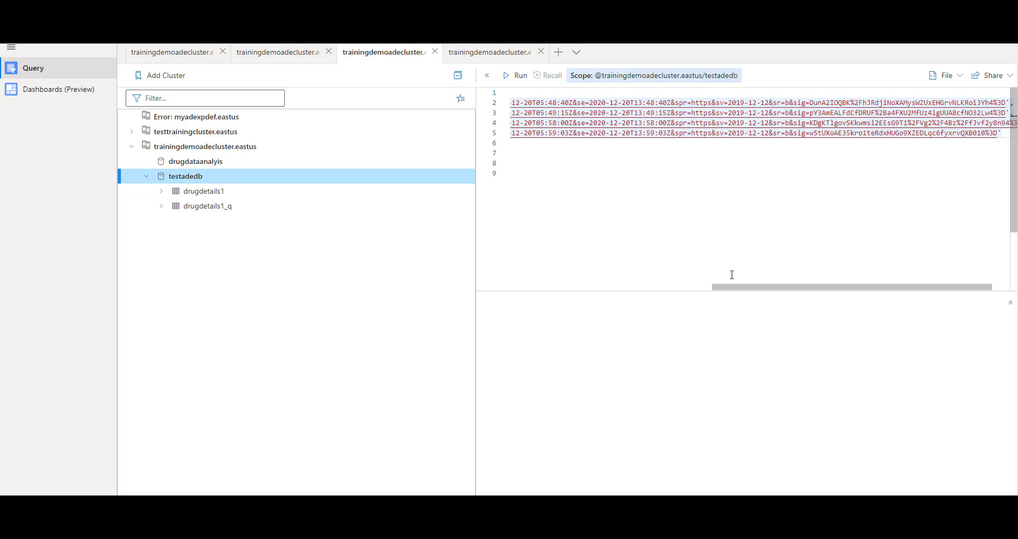
pyautogui.moveTo(763, 288); pyautogui.dragTo(513, 279)
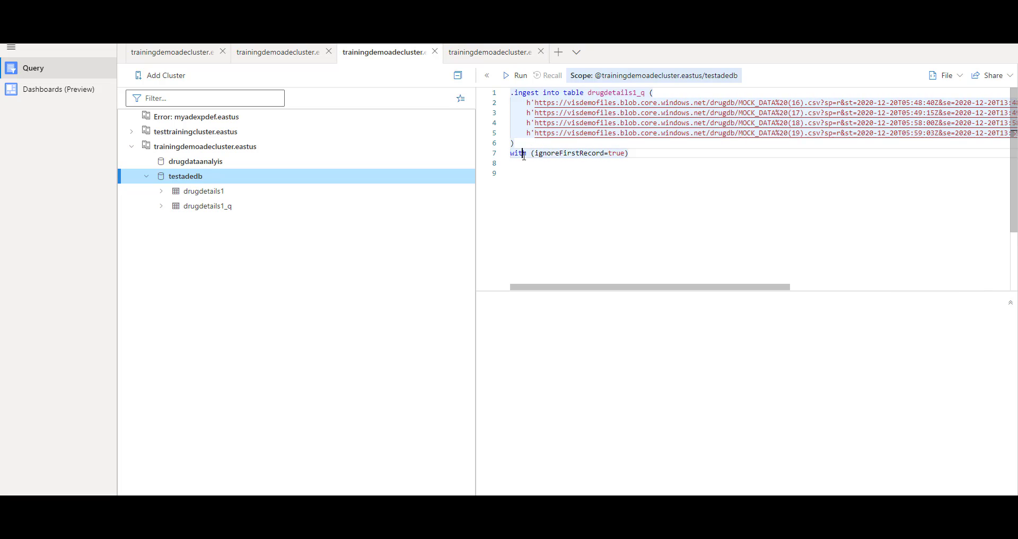
# Step: Run the ingest command with ignoreFirstRecord=true into drugdetails1_q and check the HasErrors value in the result
pyautogui.moveTo(629, 153); pyautogui.dragTo(508, 154)
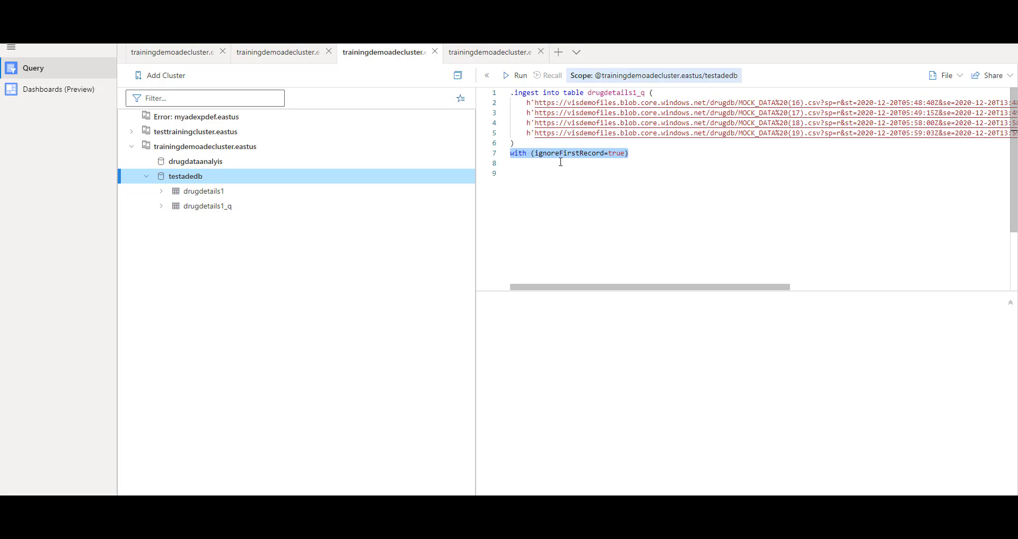
pyautogui.click(546, 180)
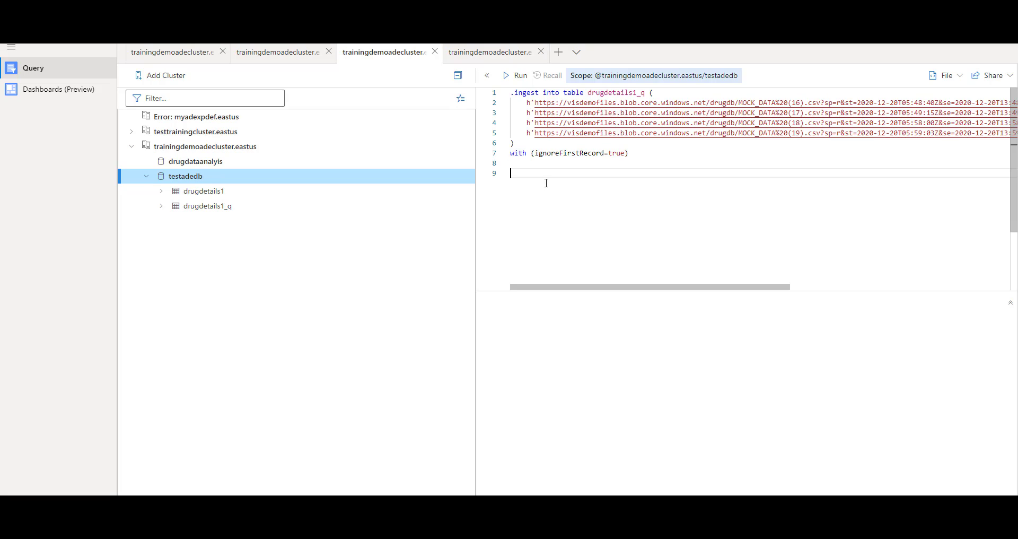
pyautogui.click(508, 77)
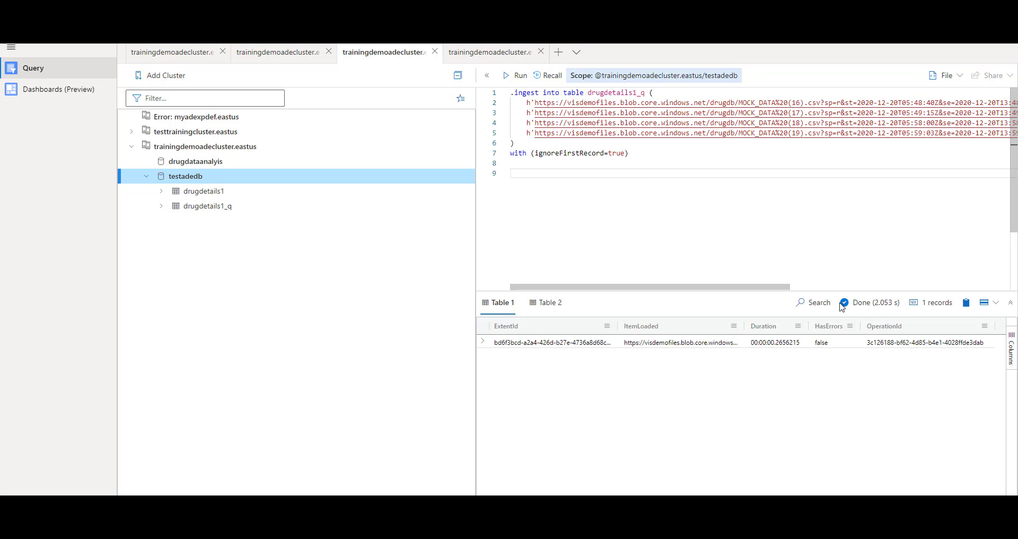
pyautogui.click(825, 346)
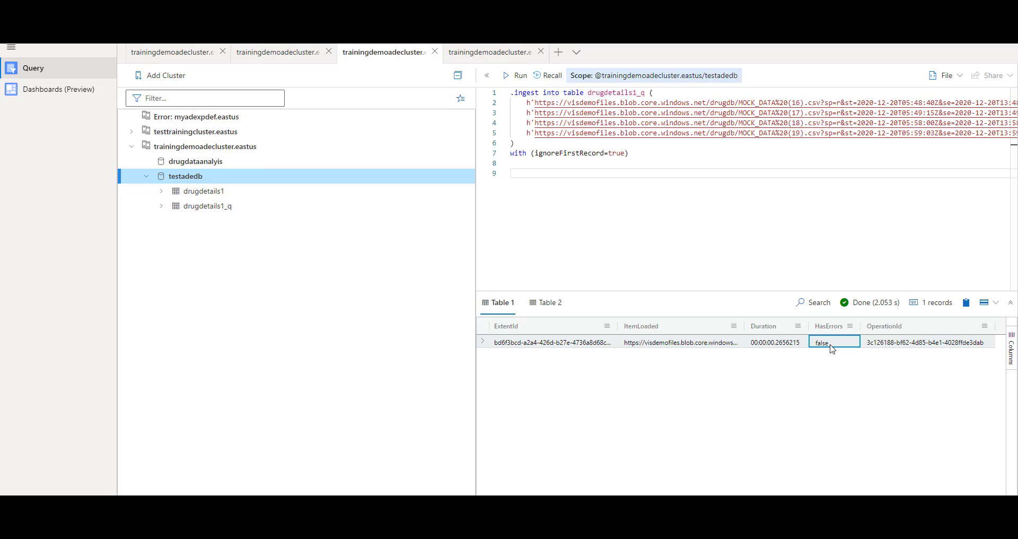
# Step: Add a drugdetails1_q query a few lines below the ingest command and run only that line to list the table's records
pyautogui.click(732, 210)
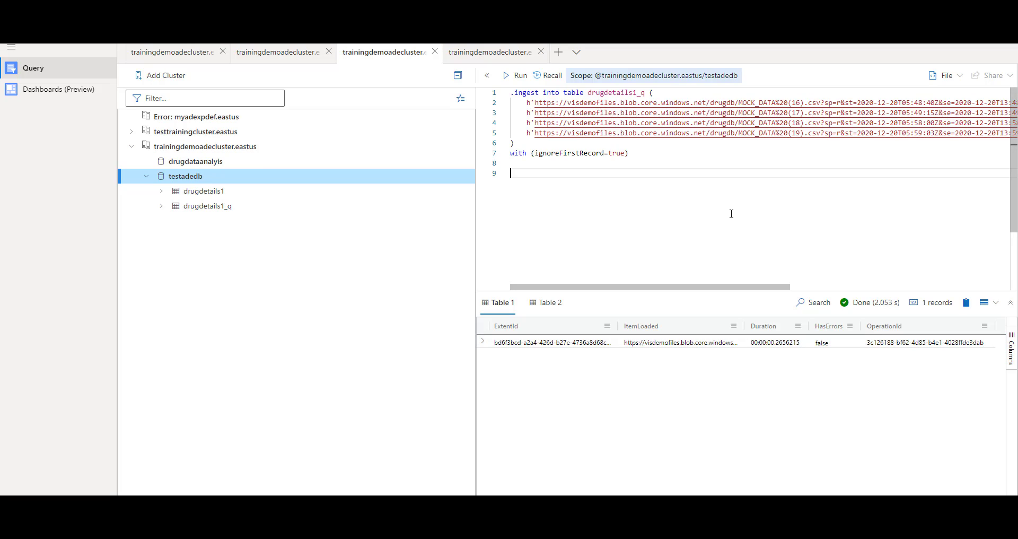
pyautogui.doubleClick(627, 95)
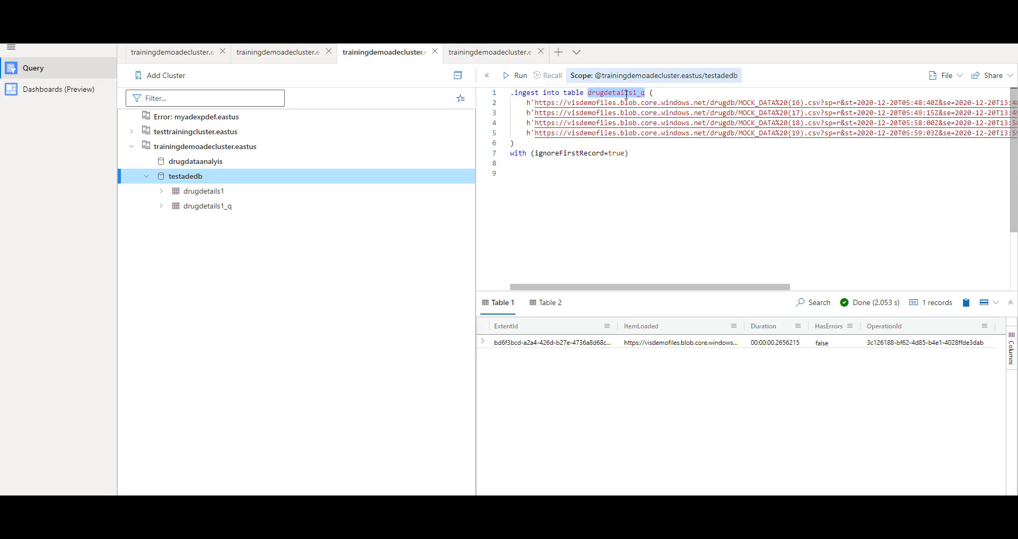
pyautogui.hotkey('ctrl', 'c')
pyautogui.click(596, 199)
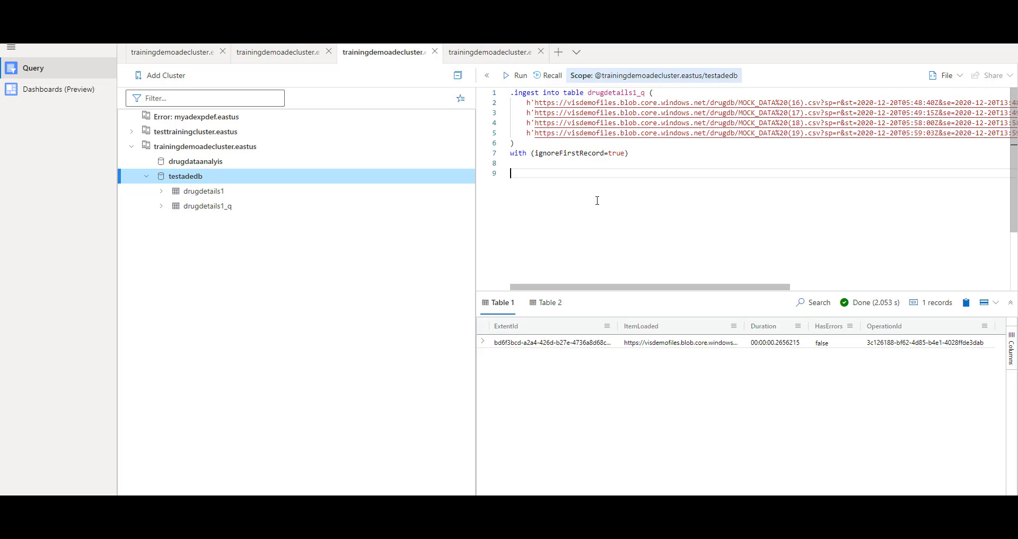
pyautogui.press('Return')
pyautogui.press('Return')
pyautogui.hotkey('ctrl', 'v')
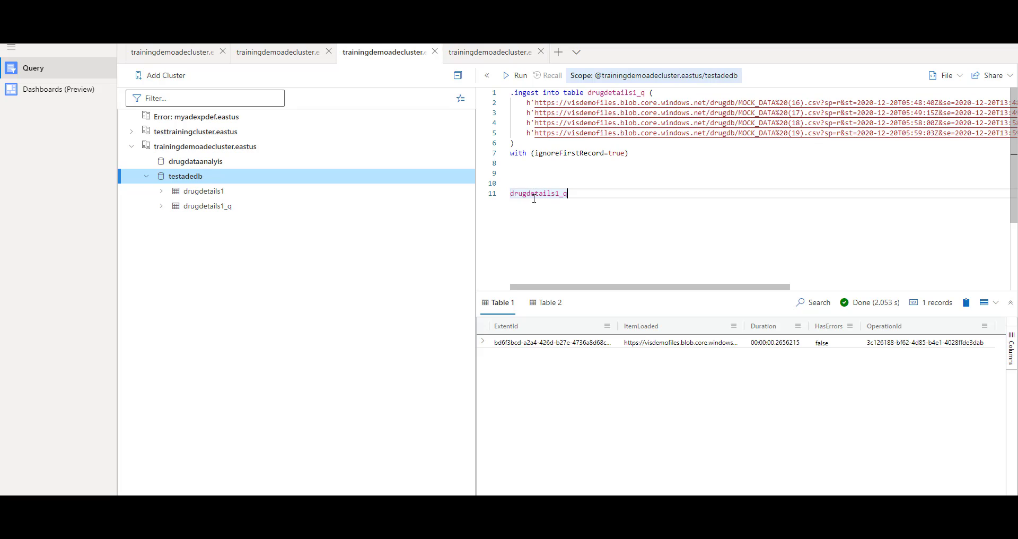
pyautogui.doubleClick(534, 199)
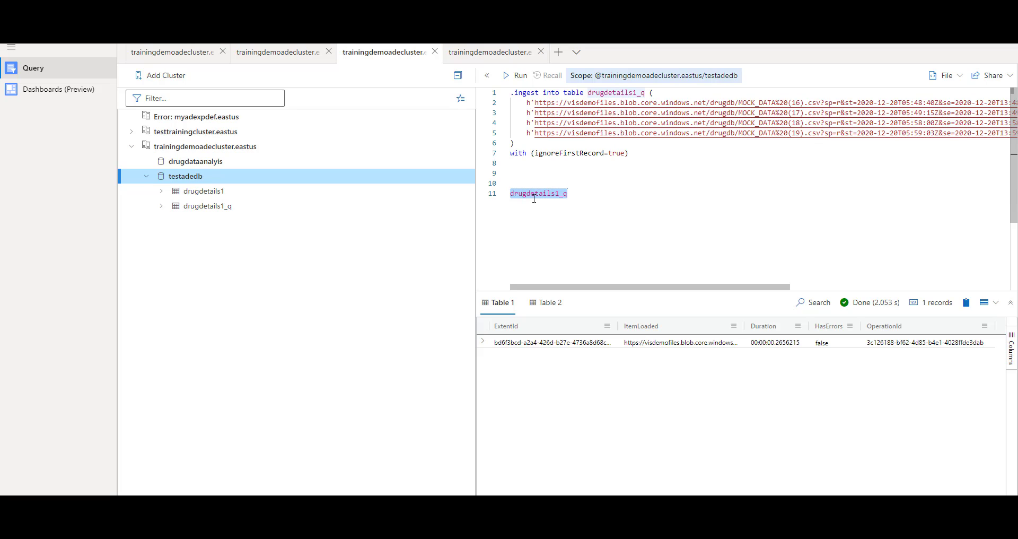
pyautogui.click(513, 78)
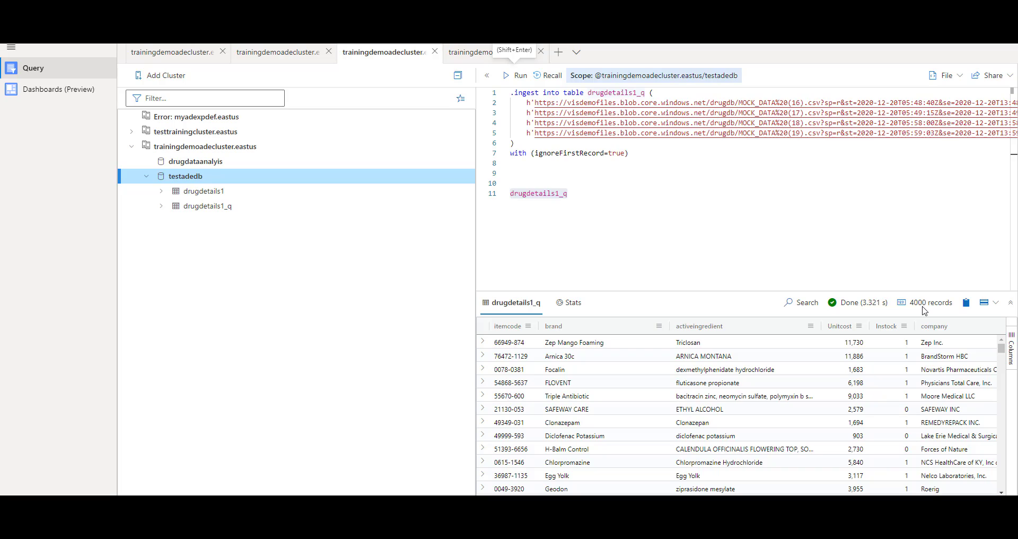
# Step: Switch to the first query tab and run its drugdetails1_q query
pyautogui.click(170, 52)
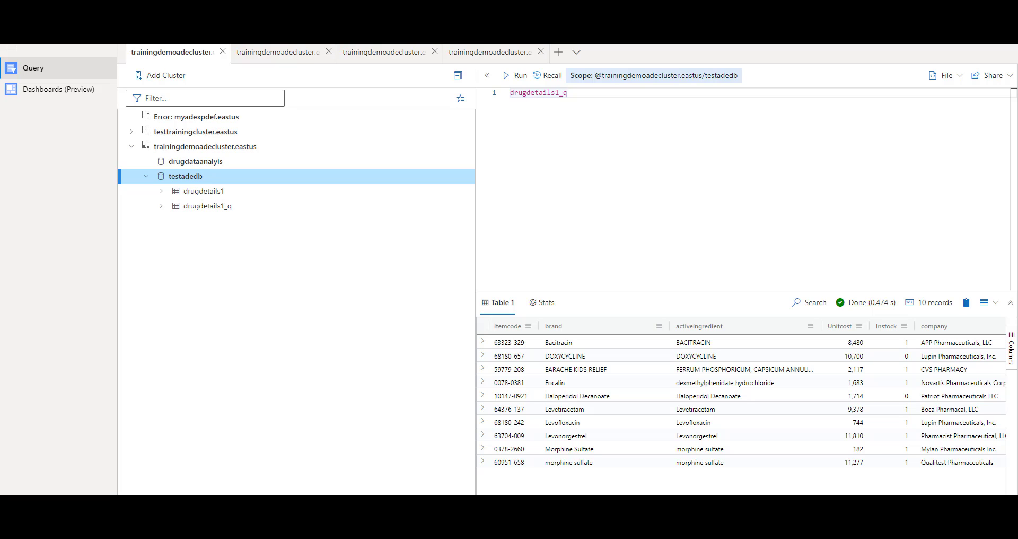
pyautogui.doubleClick(559, 94)
pyautogui.click(515, 76)
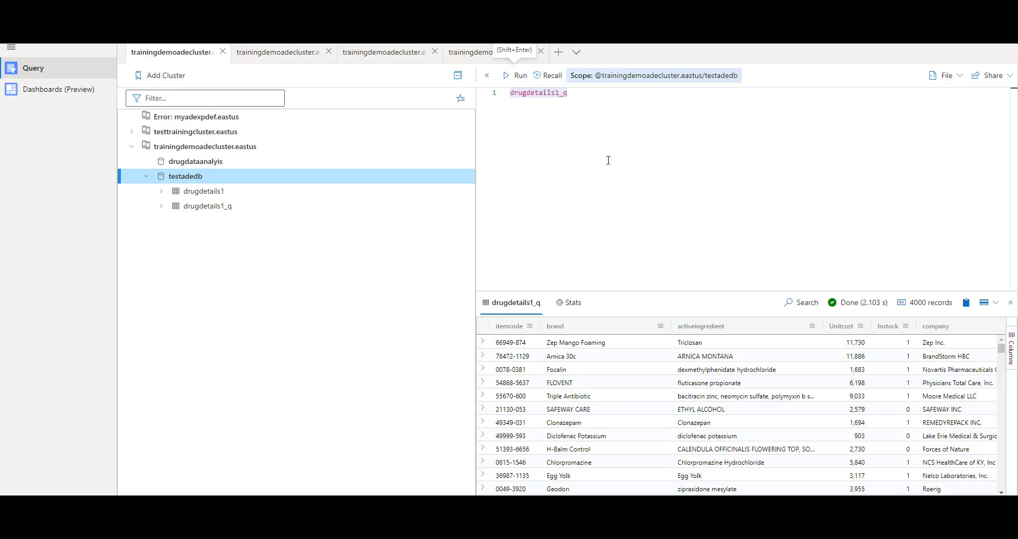
# Step: Add the filter | where company contains 'pharma' to the drugdetails1_q query and run it
pyautogui.click(588, 99)
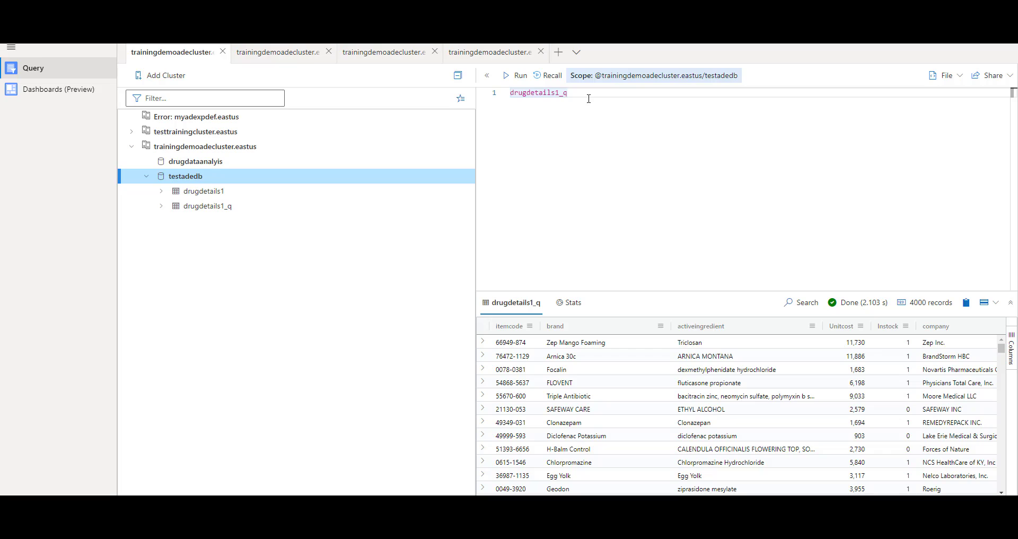
pyautogui.press('Return')
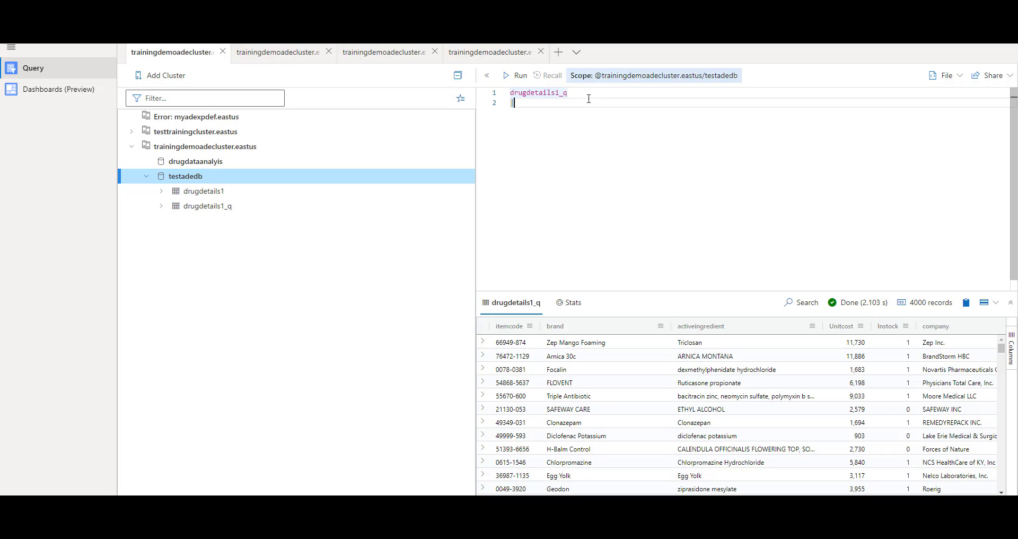
pyautogui.write('|')
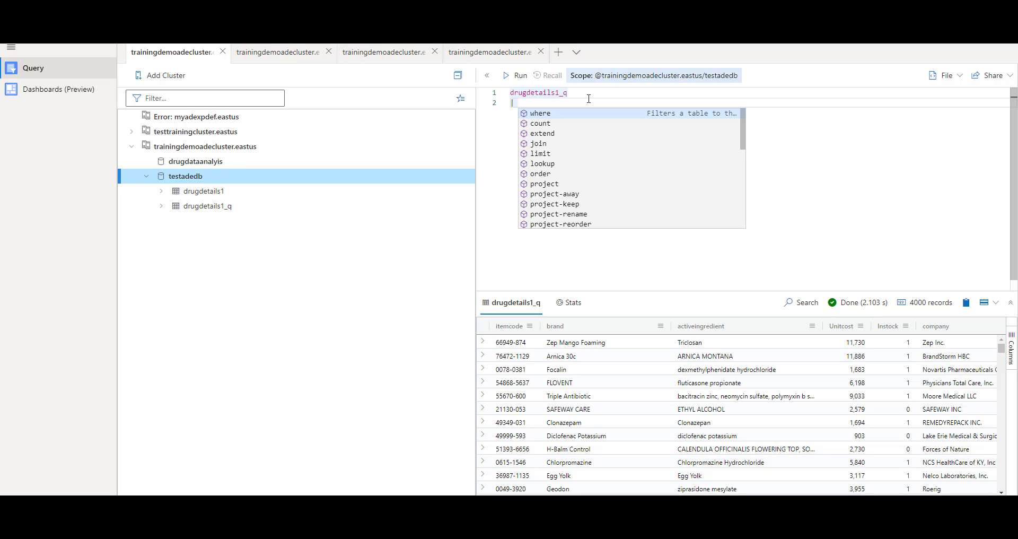
pyautogui.click(563, 113)
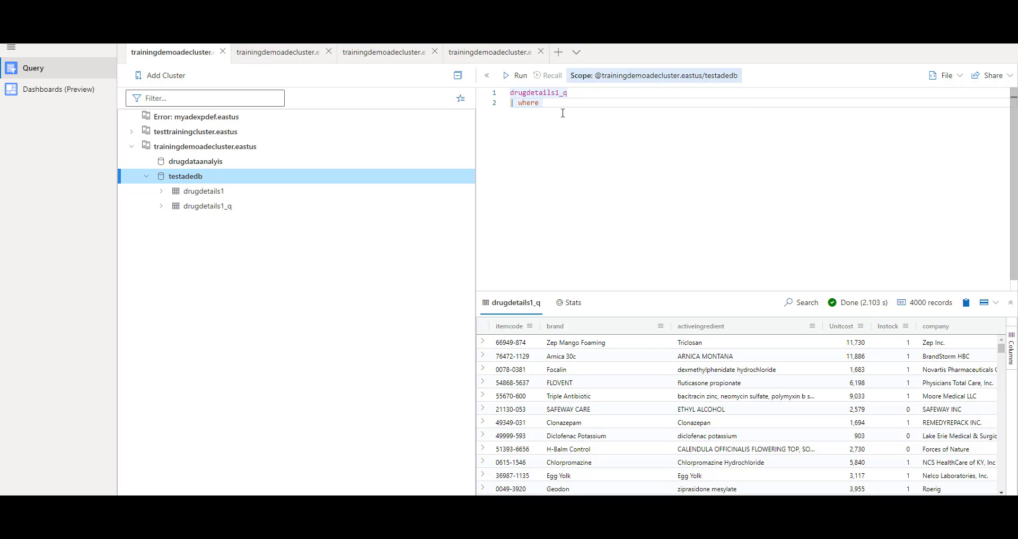
pyautogui.write('company ')
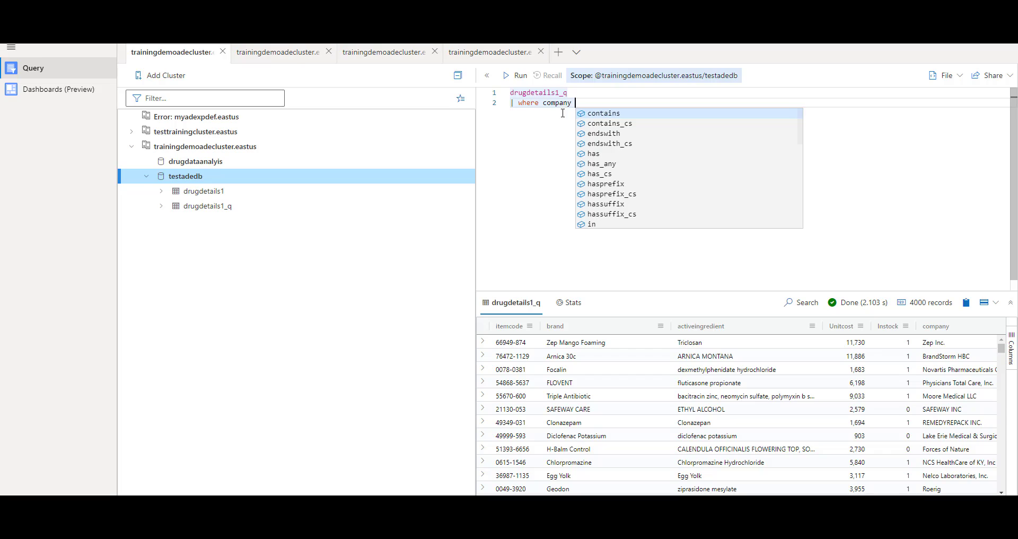
pyautogui.write('con')
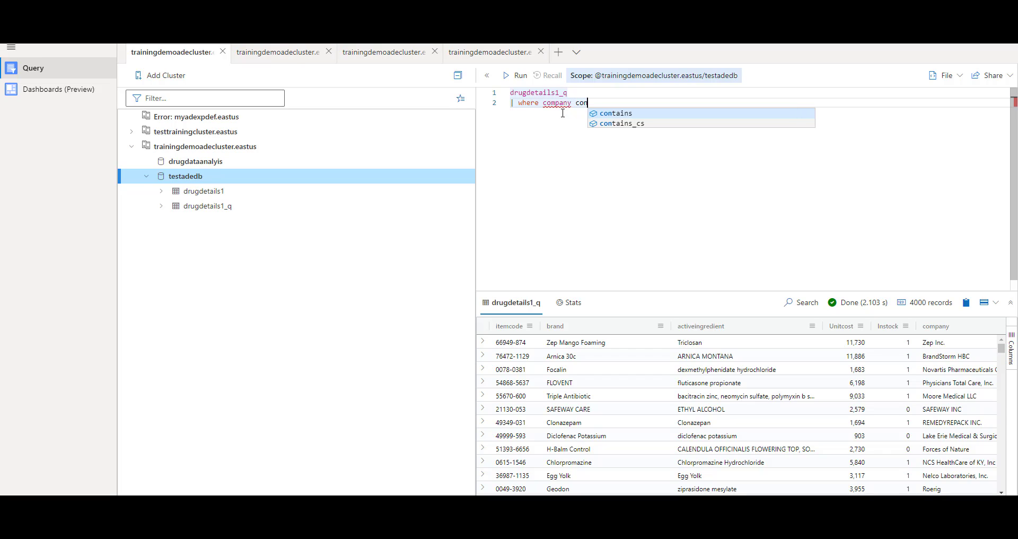
pyautogui.write('tains ')
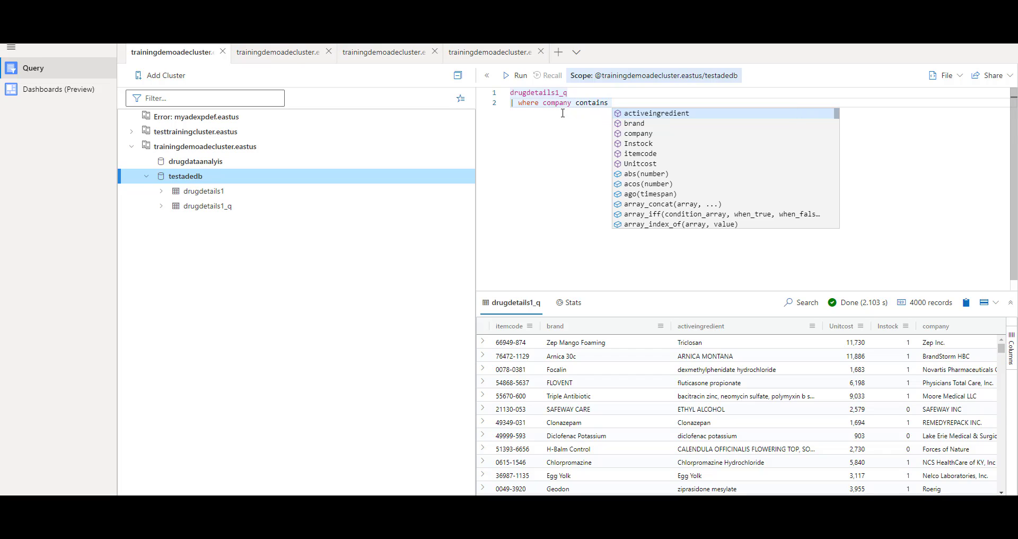
pyautogui.write("'pharma'")
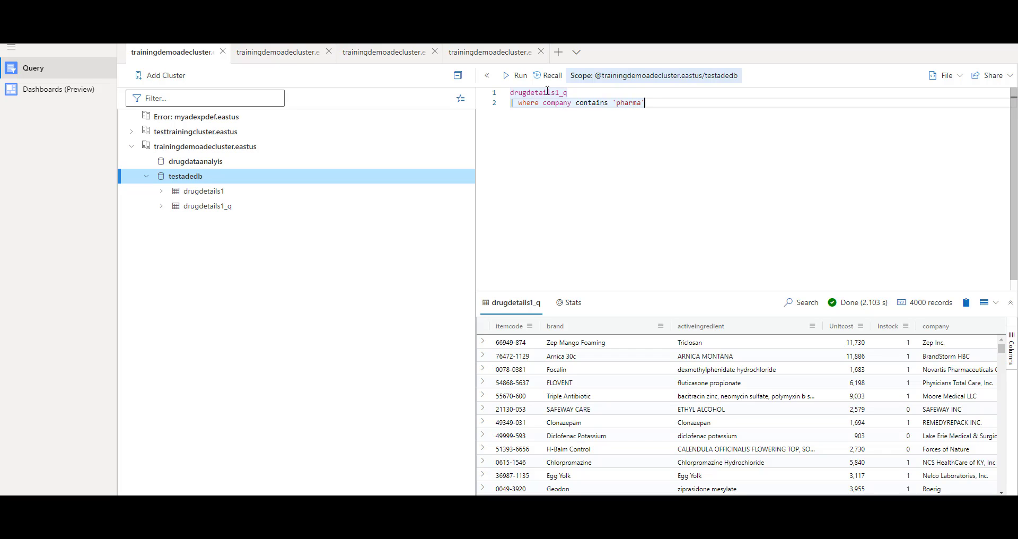
pyautogui.click(521, 76)
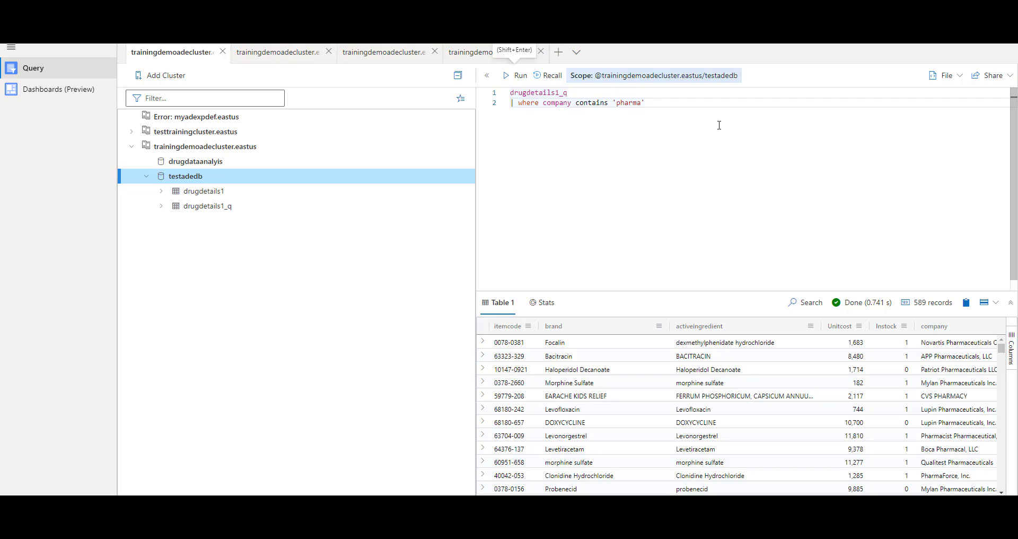
# Step: Extend the where filter with the condition and Instock == 1, and run the query
pyautogui.click(668, 107)
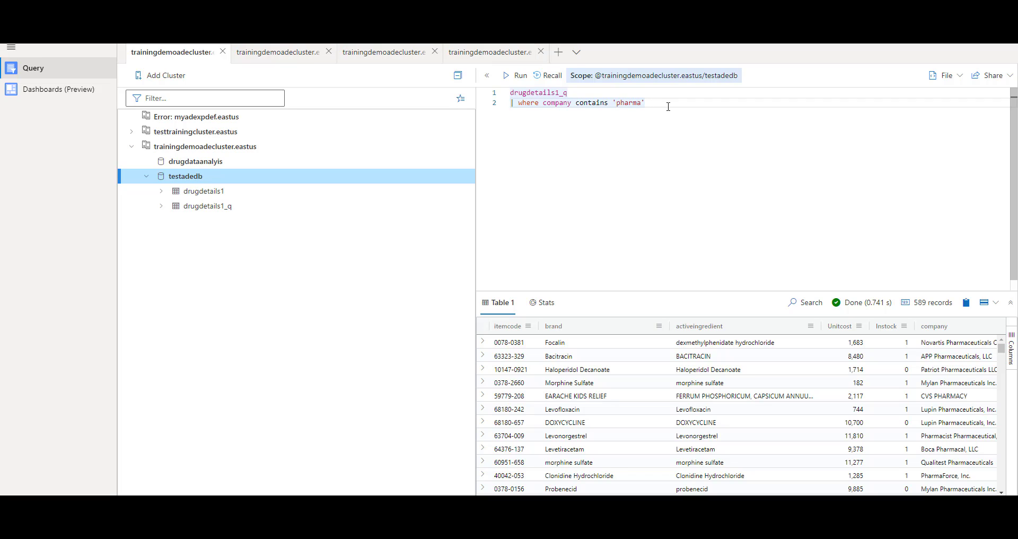
pyautogui.write('and ')
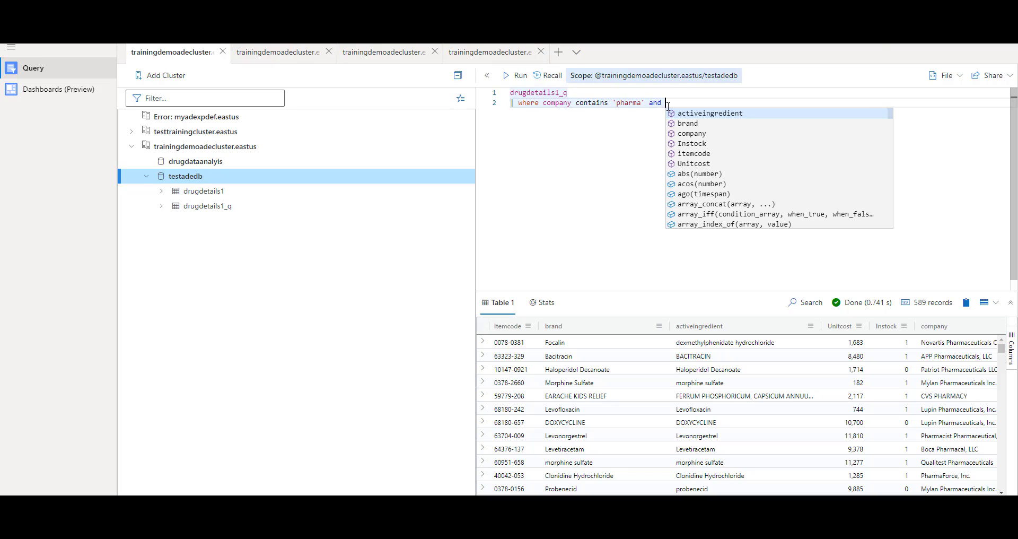
pyautogui.write('Int')
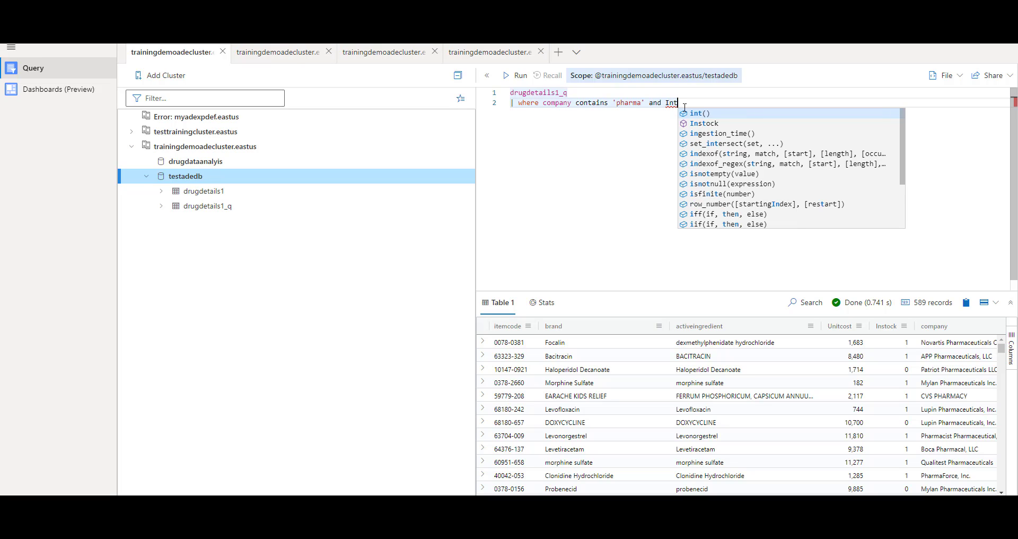
pyautogui.click(720, 123)
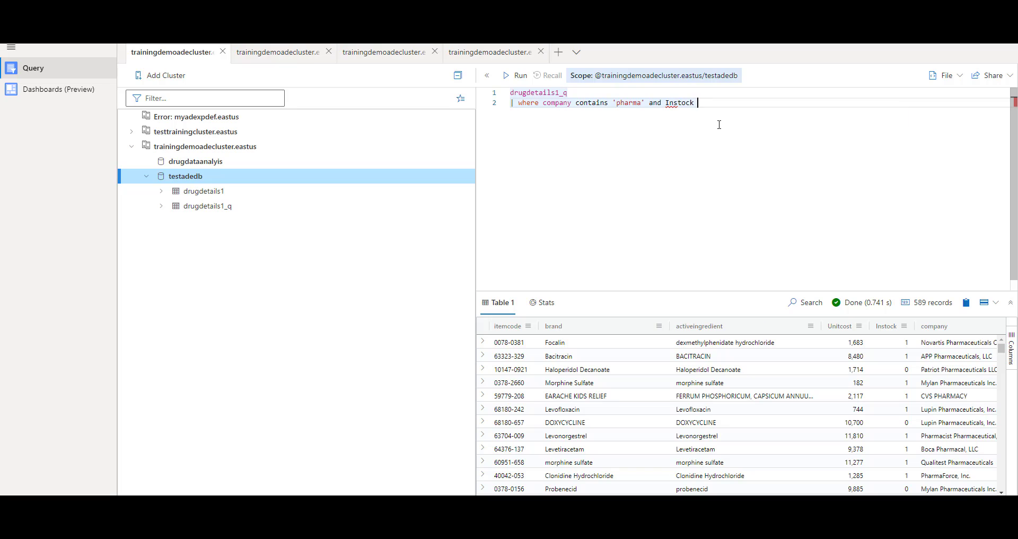
pyautogui.write('== 1')
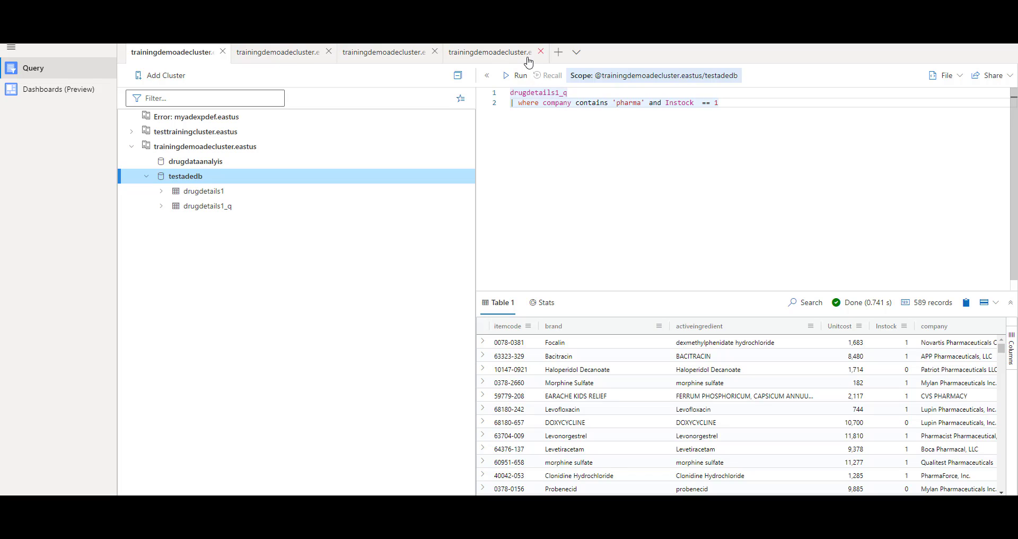
pyautogui.click(517, 75)
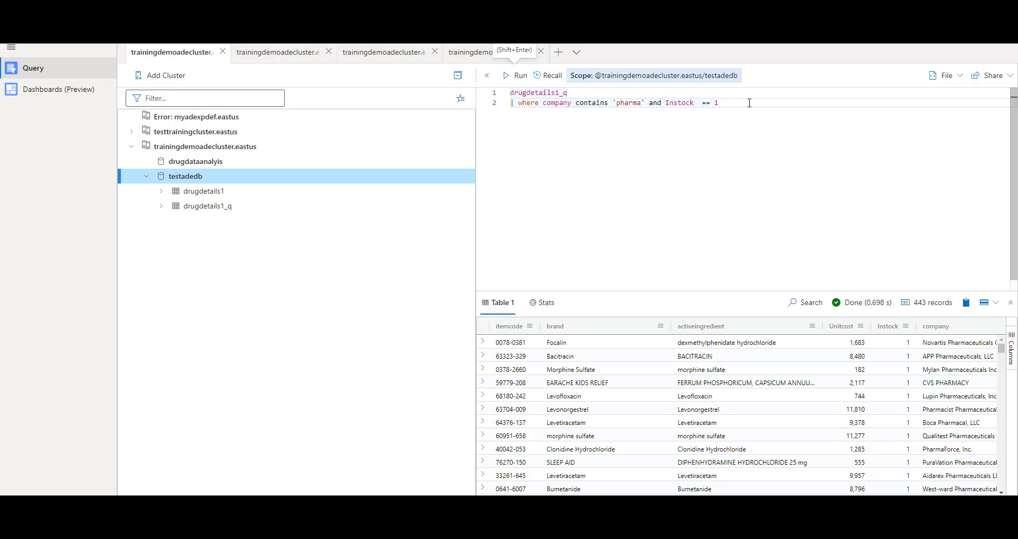
# Step: Change the Instock comparison value in the where filter to true and rerun the query
pyautogui.write('1')
pyautogui.rightClick(721, 102)
pyautogui.press('Escape')
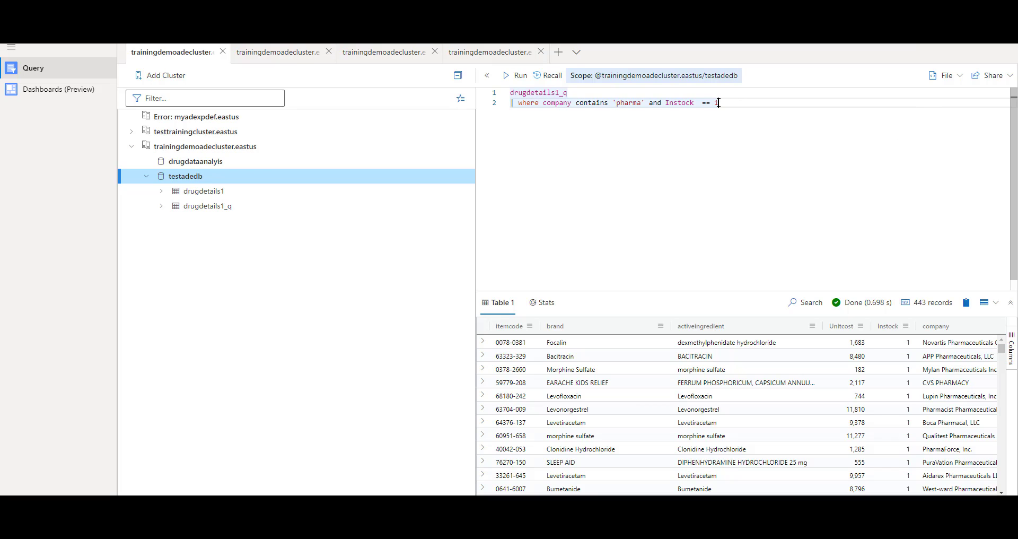
pyautogui.doubleClick(718, 102)
pyautogui.write('true')
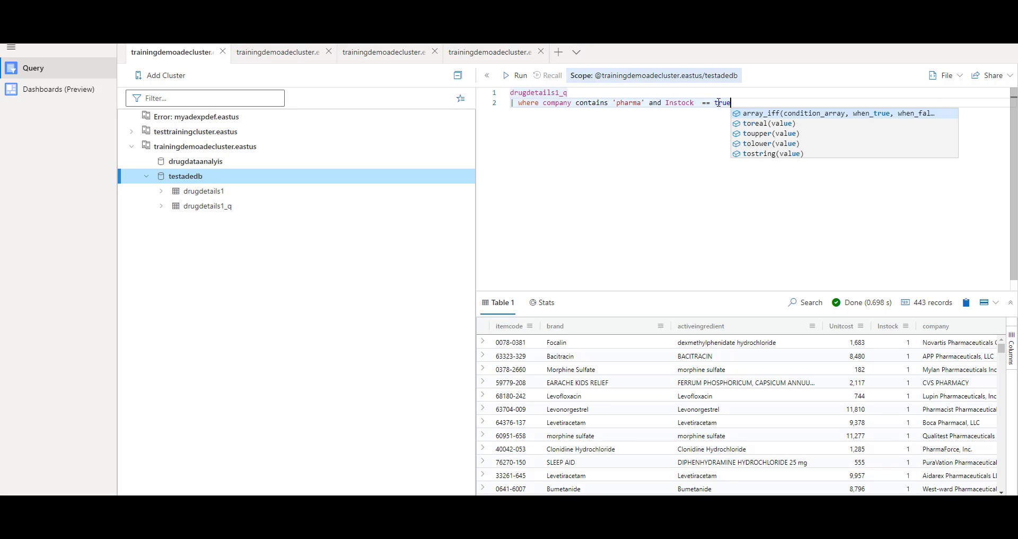
pyautogui.click(510, 76)
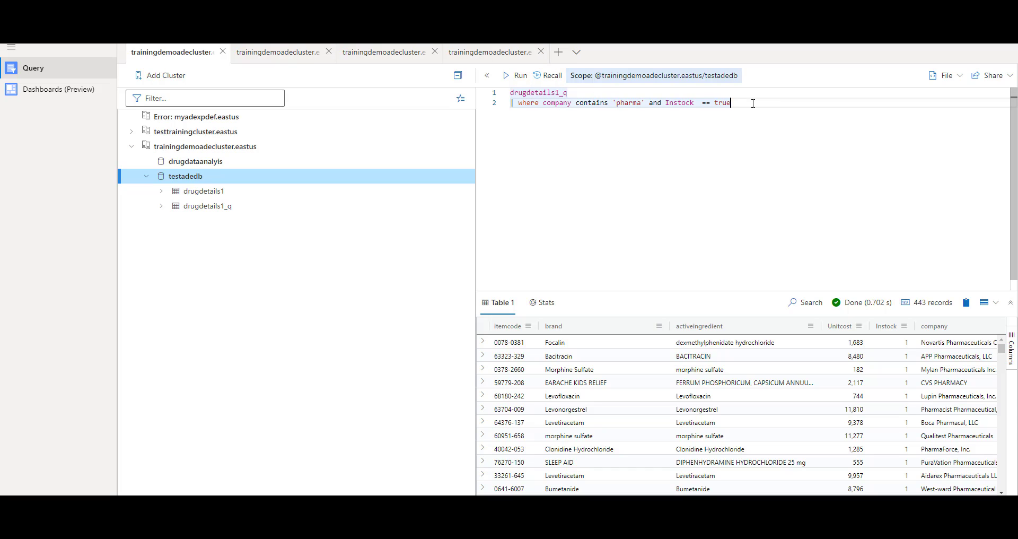
# Step: Limit the filtered query to ten rows with a | take 10 line and run it
pyautogui.press('Return')
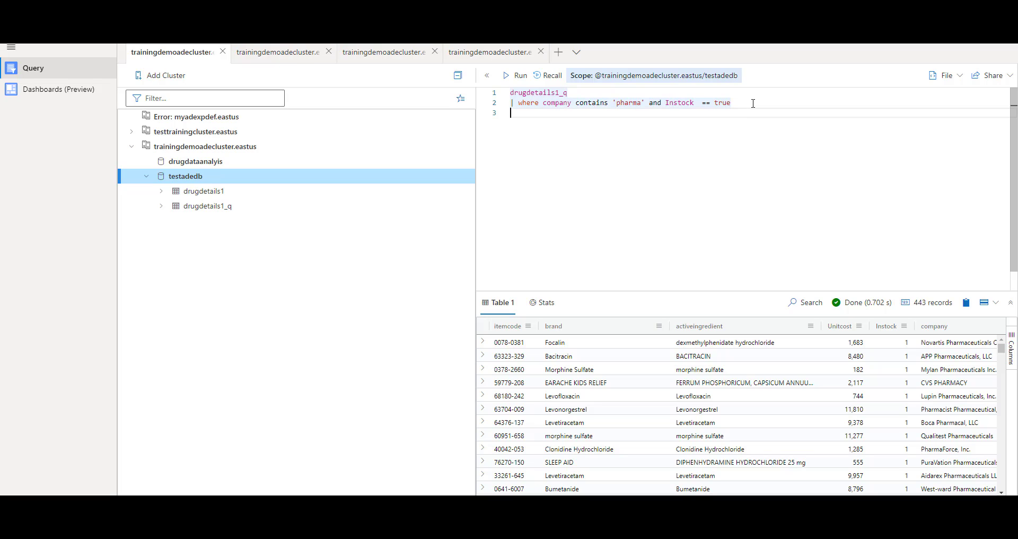
pyautogui.write('|')
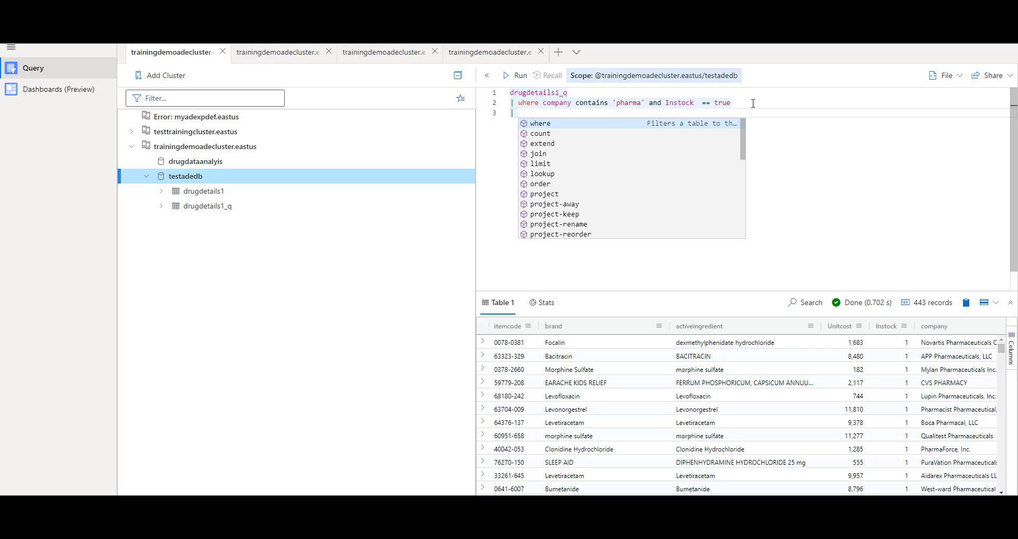
pyautogui.write('take')
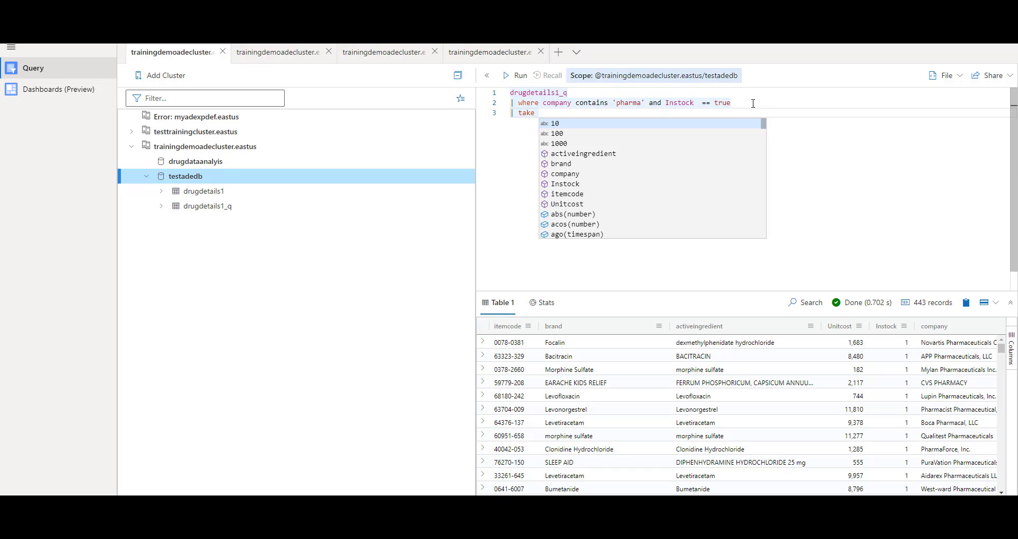
pyautogui.write(' 10')
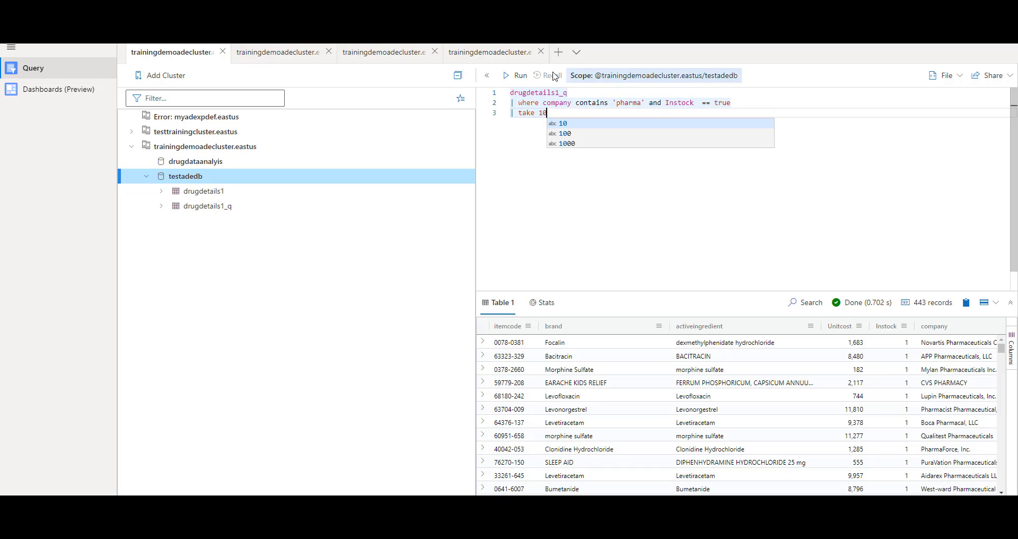
pyautogui.click(521, 81)
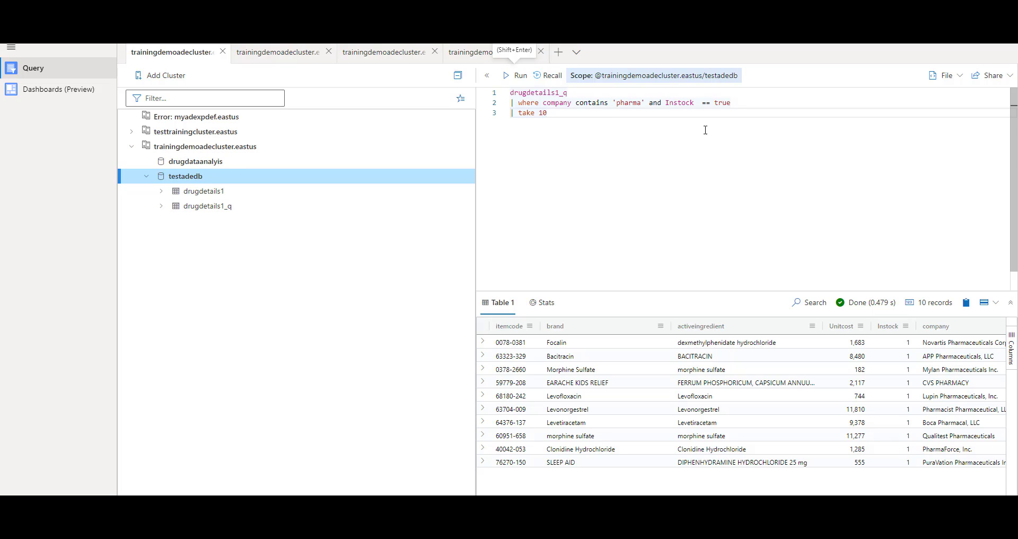
# Step: Add an | order by brand line after the take 10 line of the query and run it
pyautogui.click(598, 104)
pyautogui.click(572, 112)
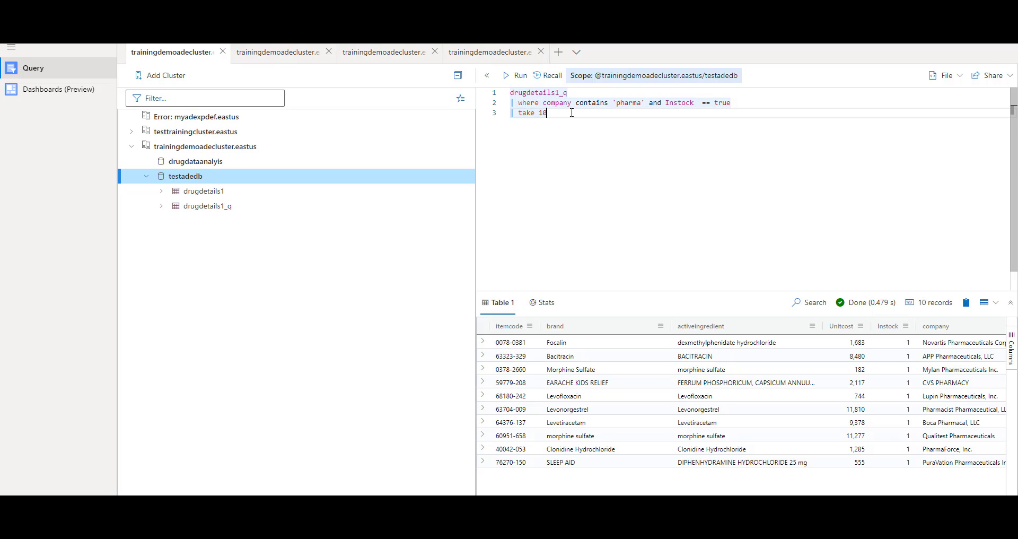
pyautogui.press('Return')
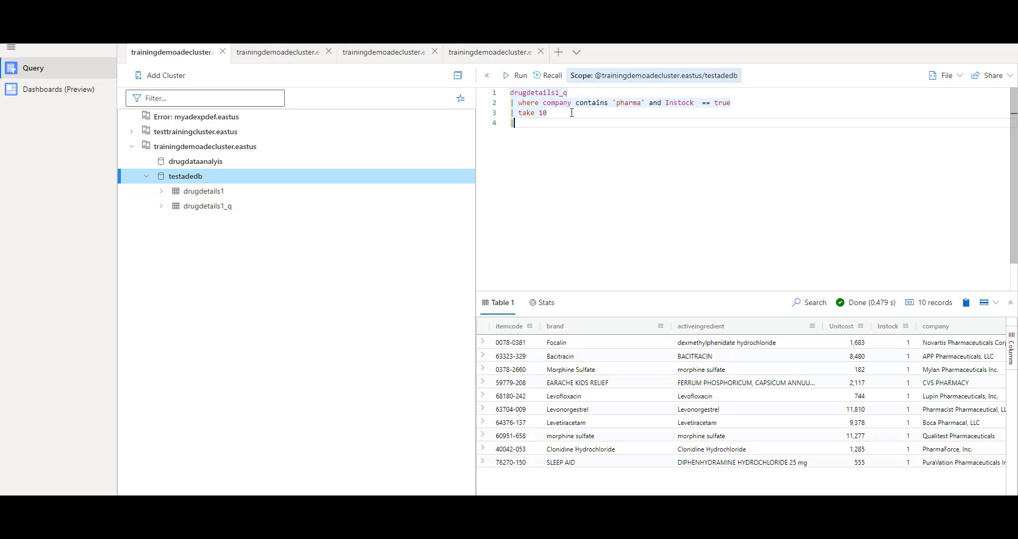
pyautogui.write('| ordr')
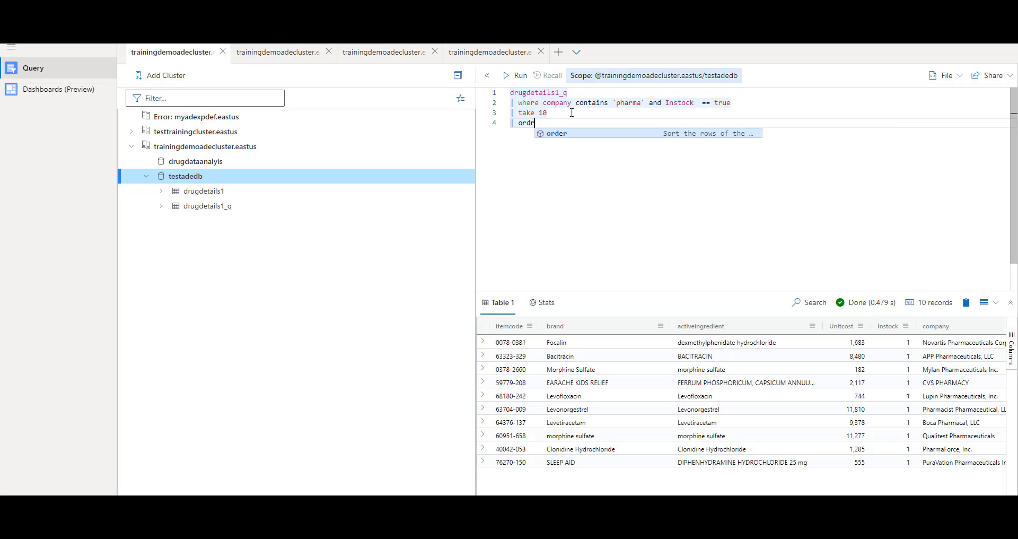
pyautogui.press('BackSpace')
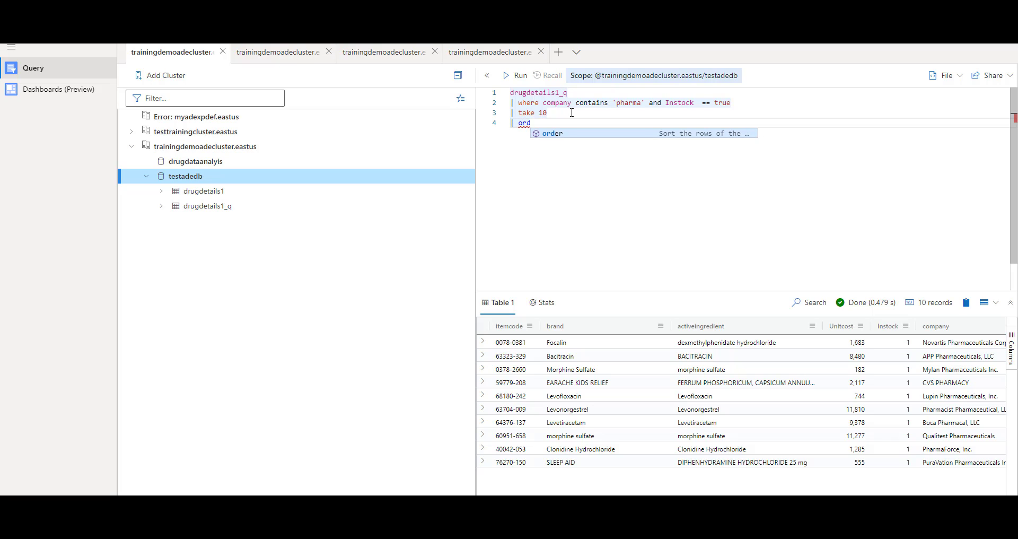
pyautogui.write('er b')
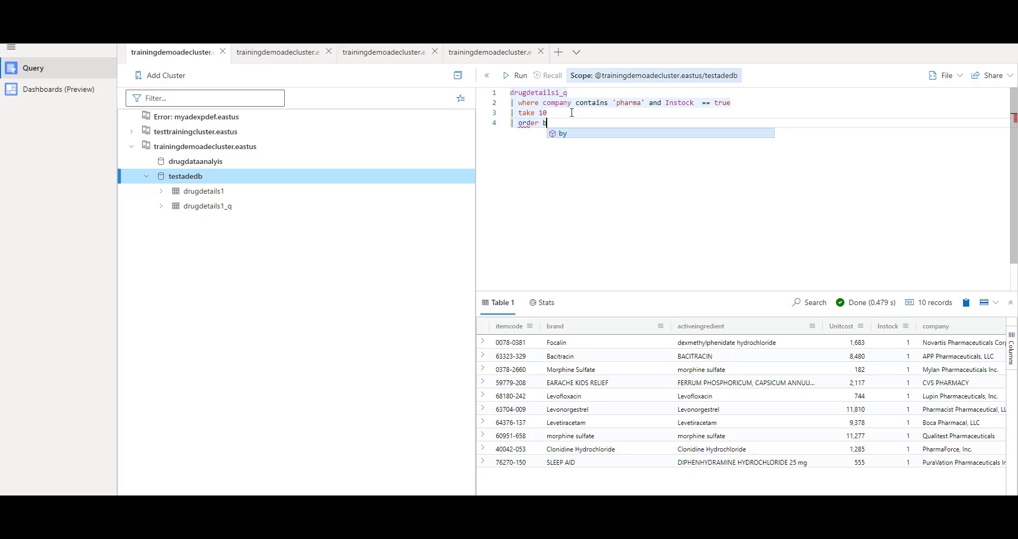
pyautogui.write('y bra')
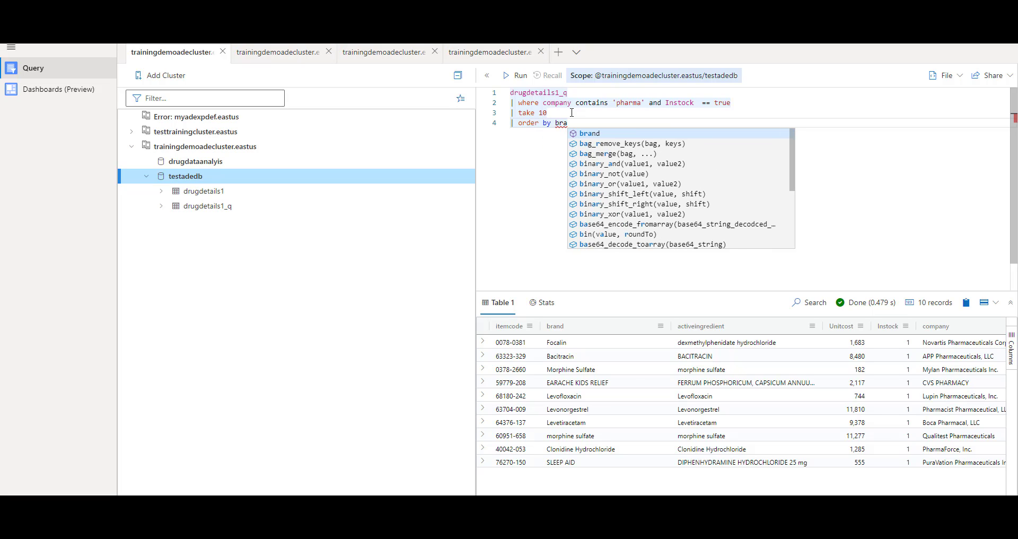
pyautogui.write('nd')
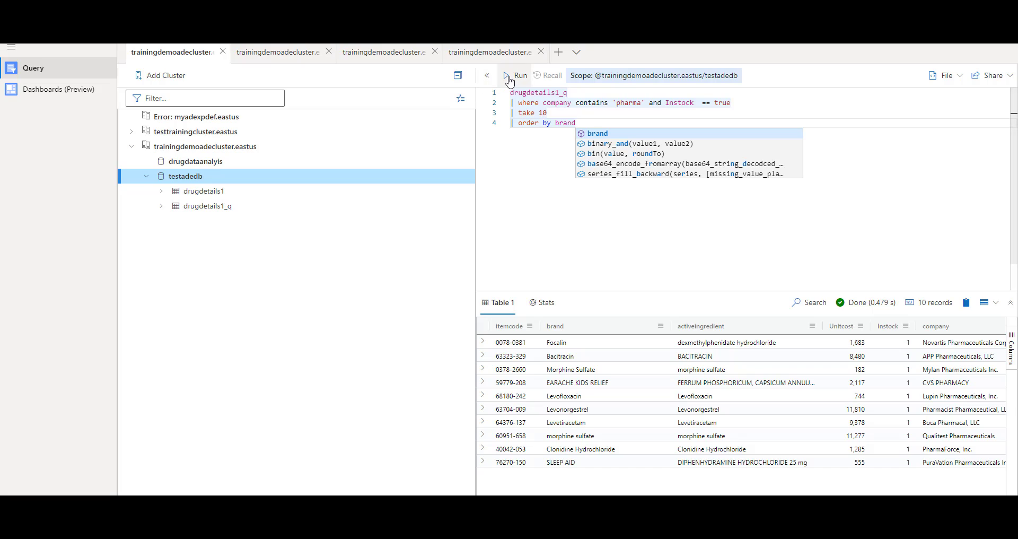
pyautogui.click(509, 78)
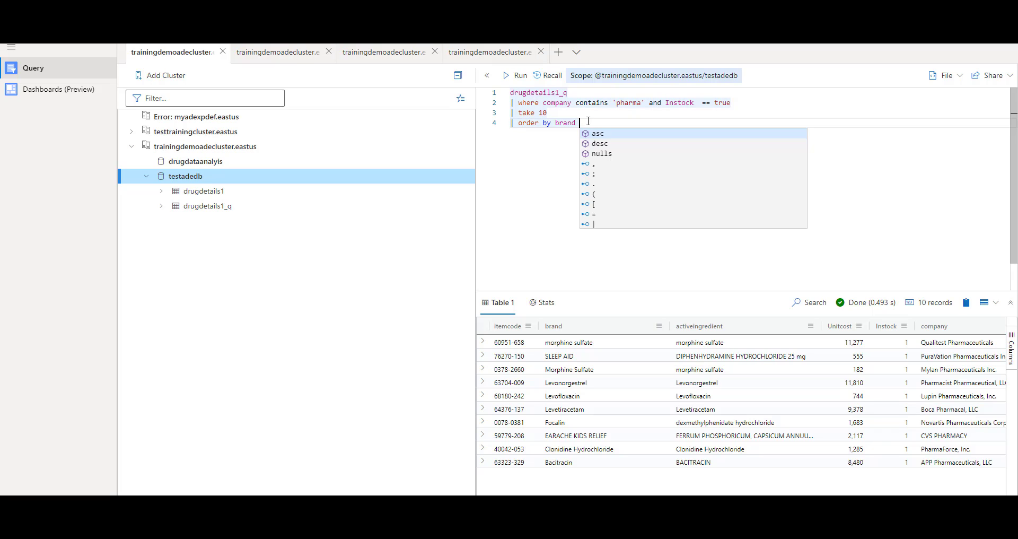
# Step: Set the brand ordering to ascending with asc and rerun the query
pyautogui.click(595, 134)
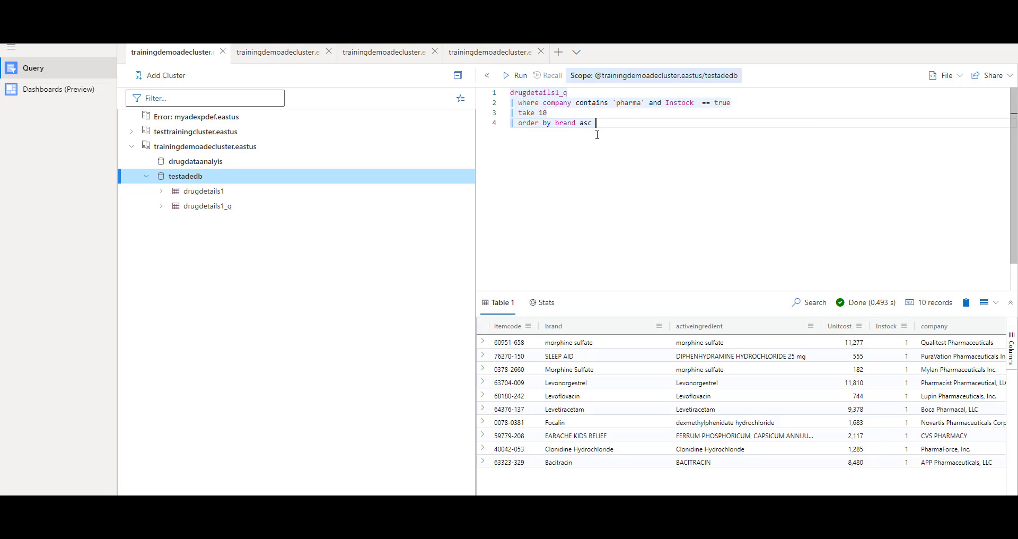
pyautogui.click(520, 75)
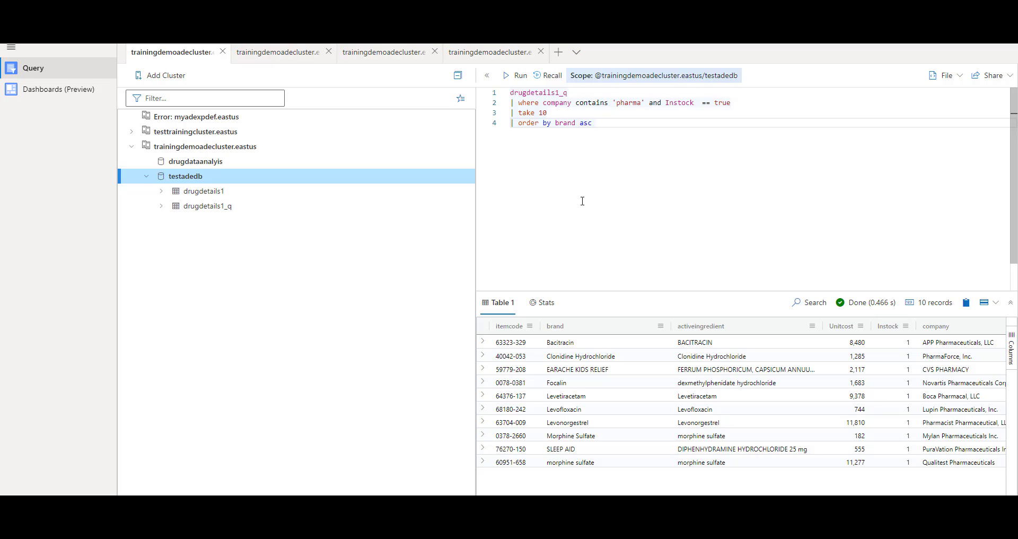
# Step: Move the | take 10 line below the | order by brand asc line and run the reordered query
pyautogui.moveTo(549, 112); pyautogui.dragTo(500, 118)
pyautogui.hotkey('ctrl', 'c')
pyautogui.press('BackSpace')
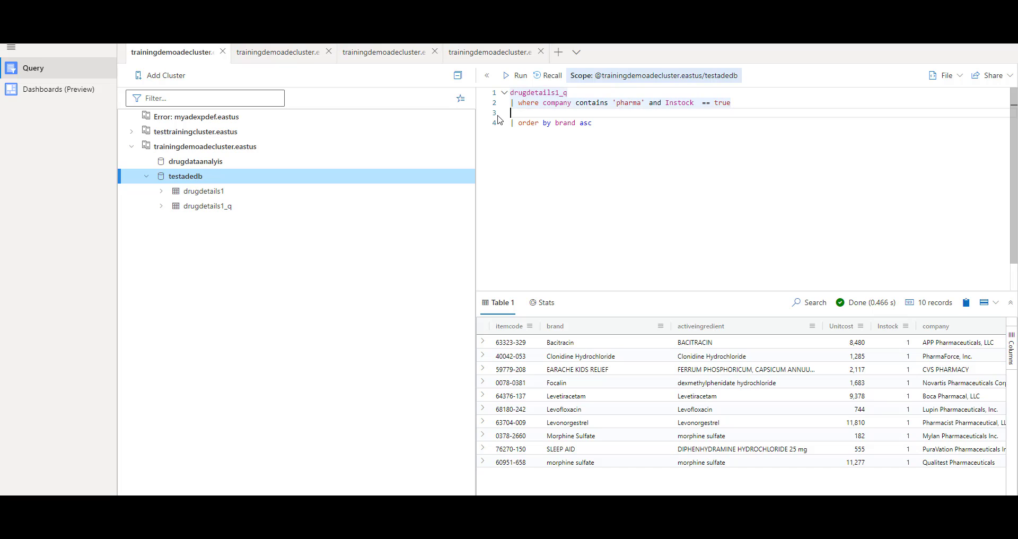
pyautogui.press('BackSpace')
pyautogui.click(621, 110)
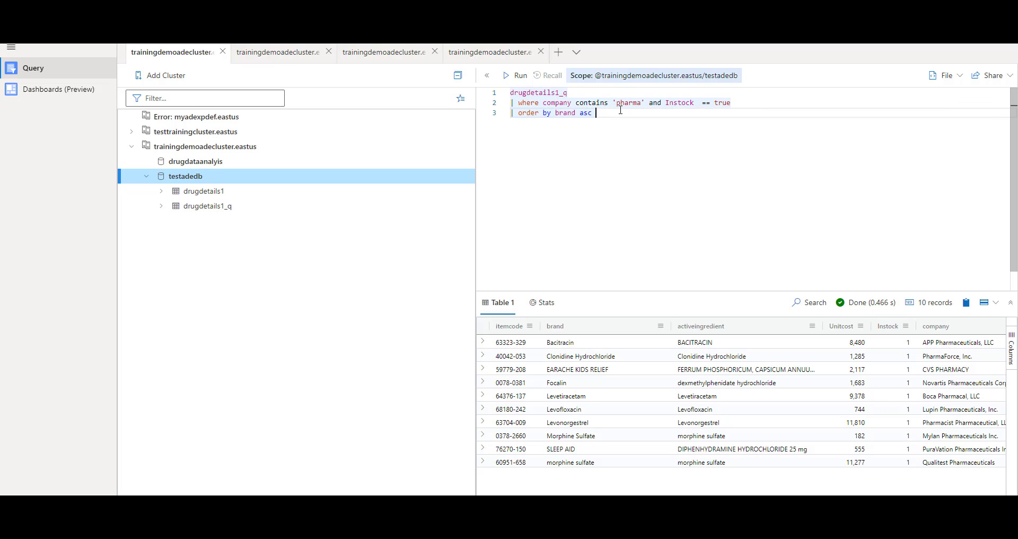
pyautogui.press('Return')
pyautogui.hotkey('ctrl', 'v')
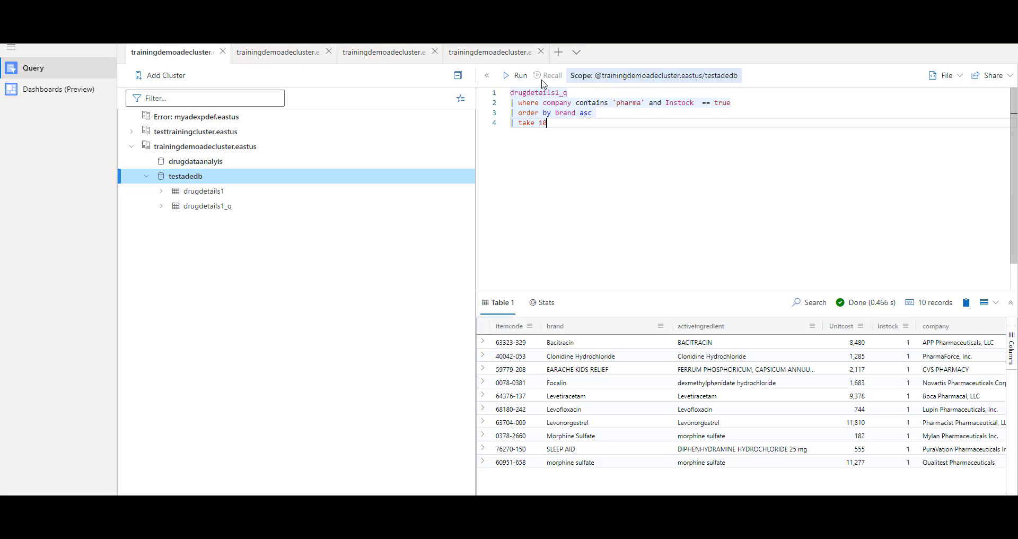
pyautogui.click(517, 75)
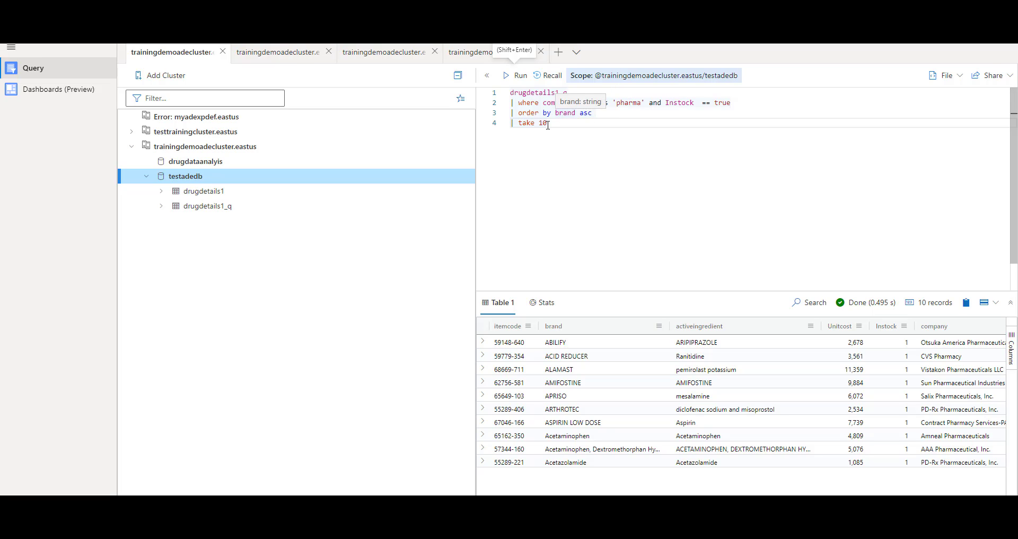
# Step: Remove the asc keyword from the order by brand line and rerun the query
pyautogui.doubleClick(586, 112)
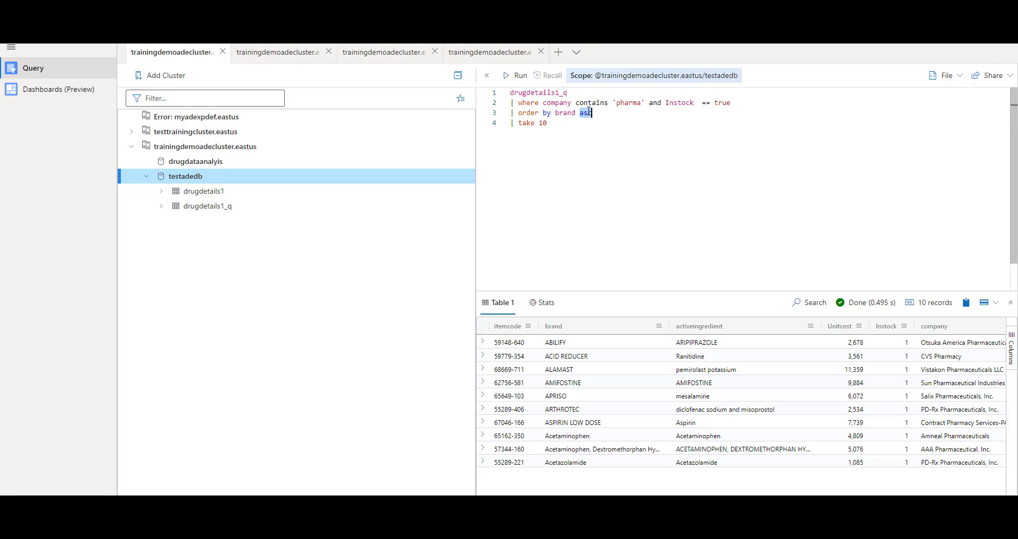
pyautogui.press('BackSpace')
pyautogui.click(519, 76)
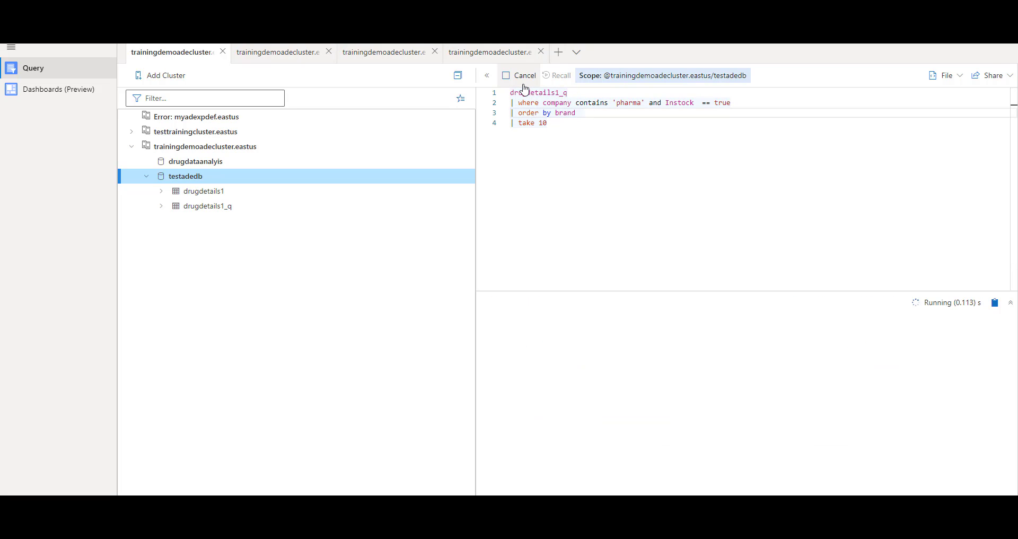